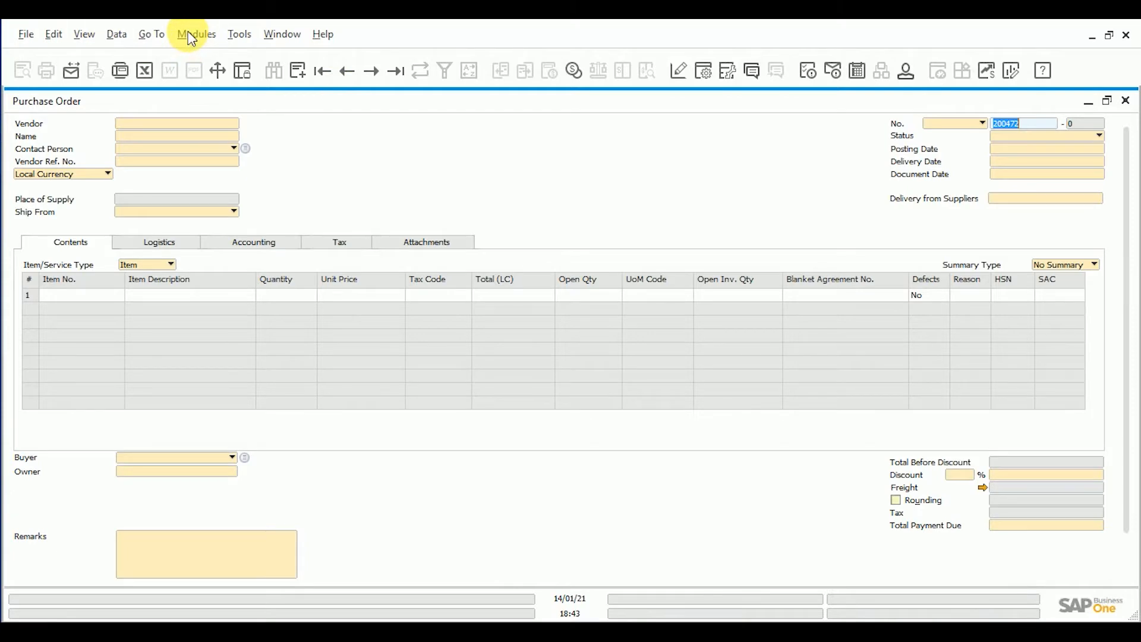
Close the current purchase order and open the Purchase Order form in the Purchasing - A/P module.
click(1127, 103)
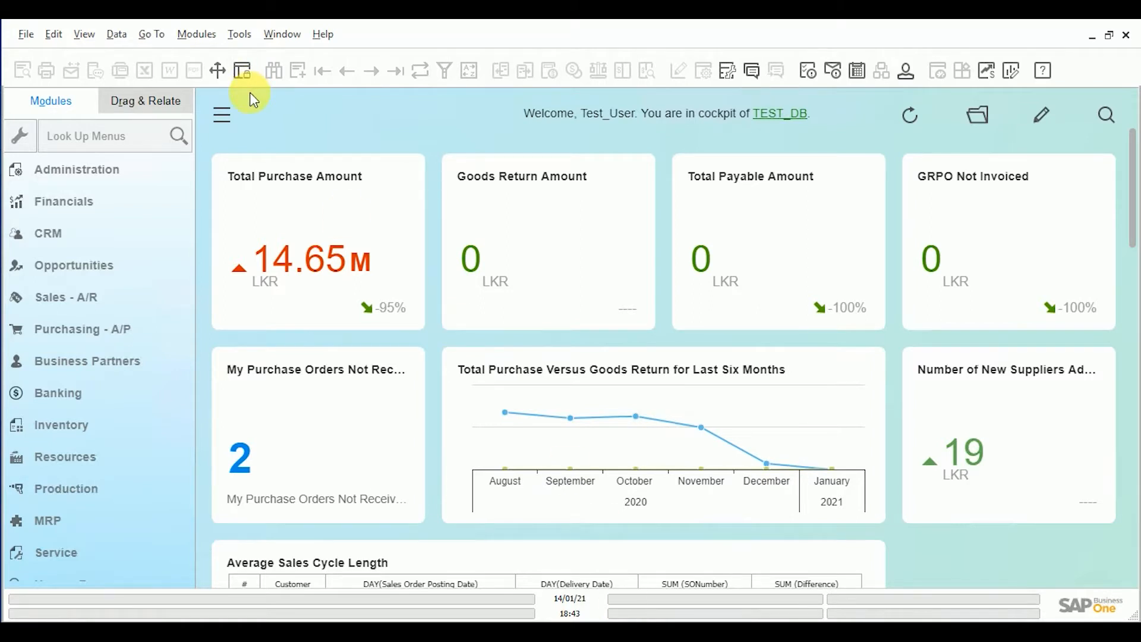
click(198, 37)
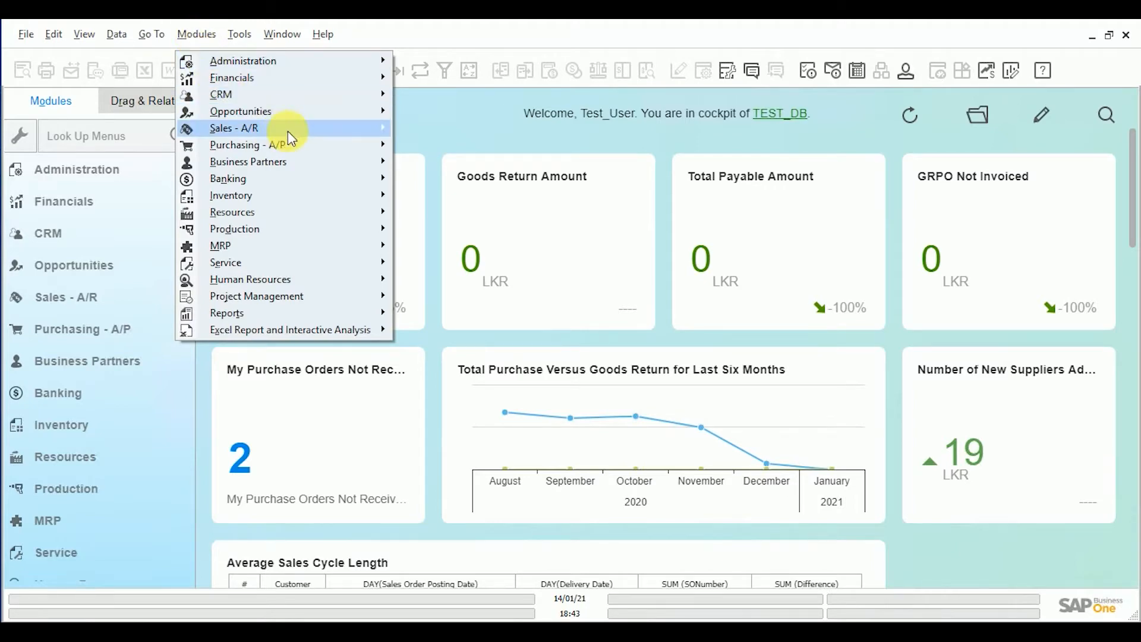
mouse_move(353, 148)
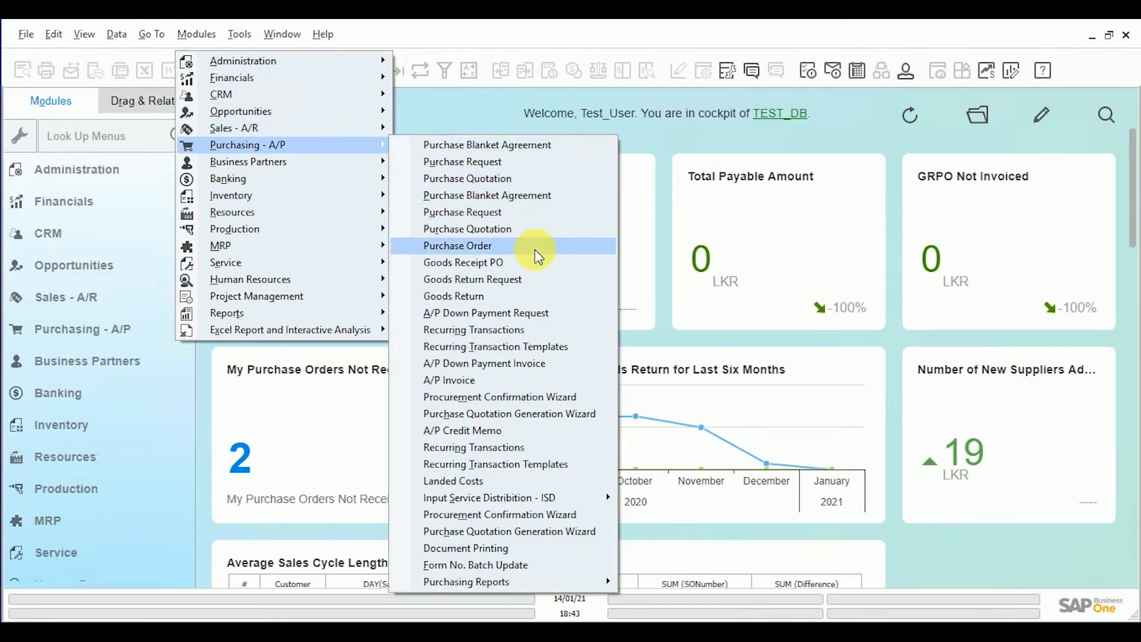
click(535, 252)
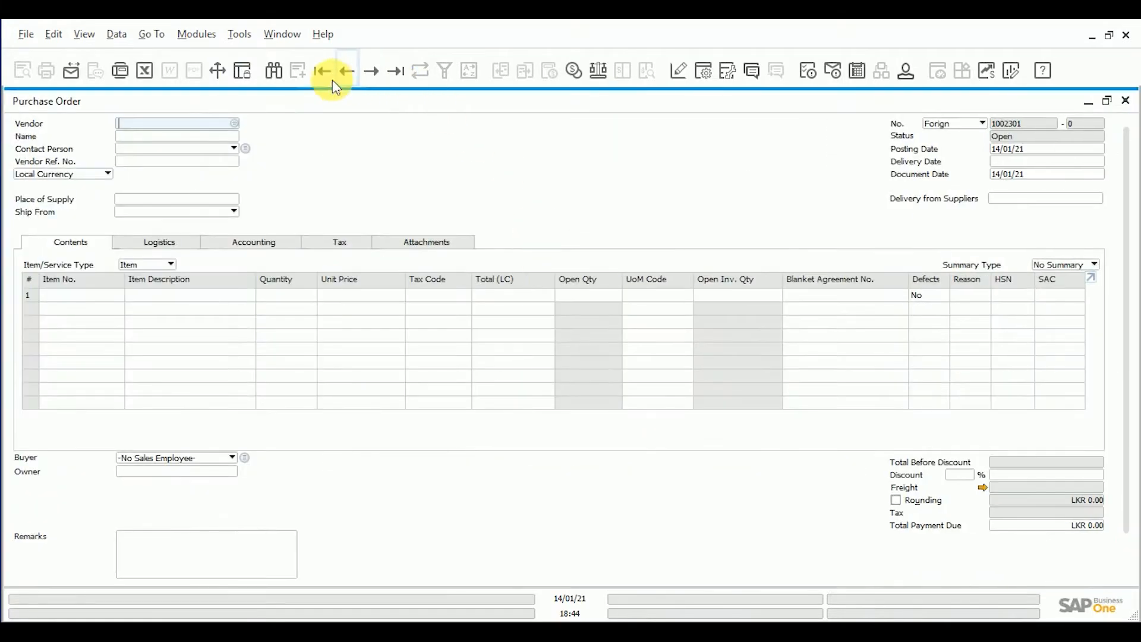
Find the existing ABC Computers (Pvt) Ltd purchase order by its document number.
click(274, 71)
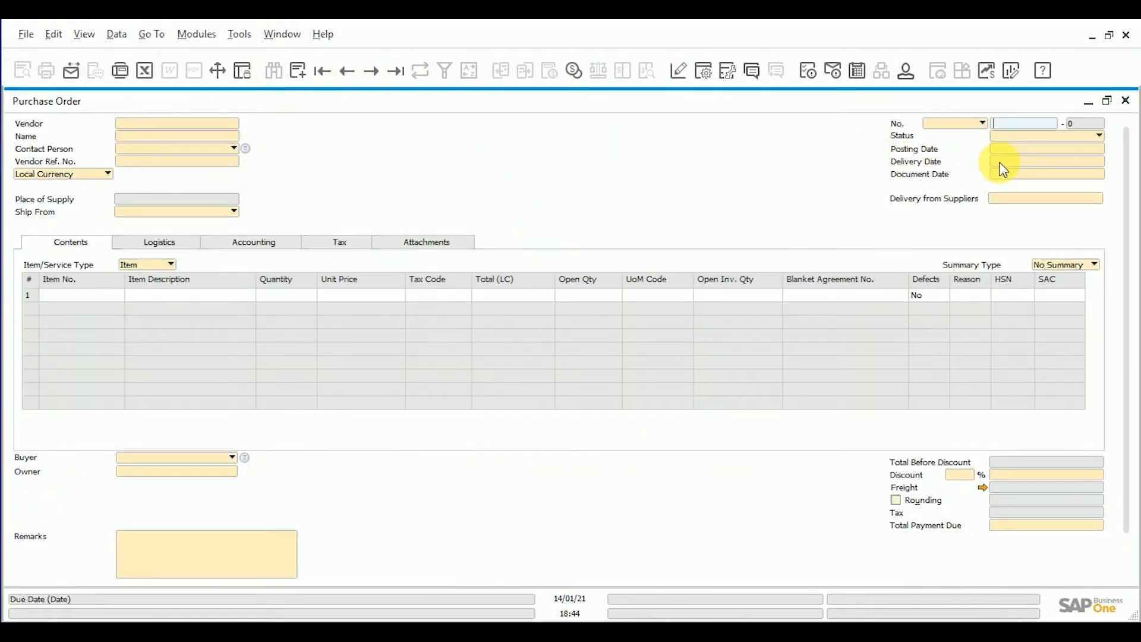
text(2006472)
key(Return)
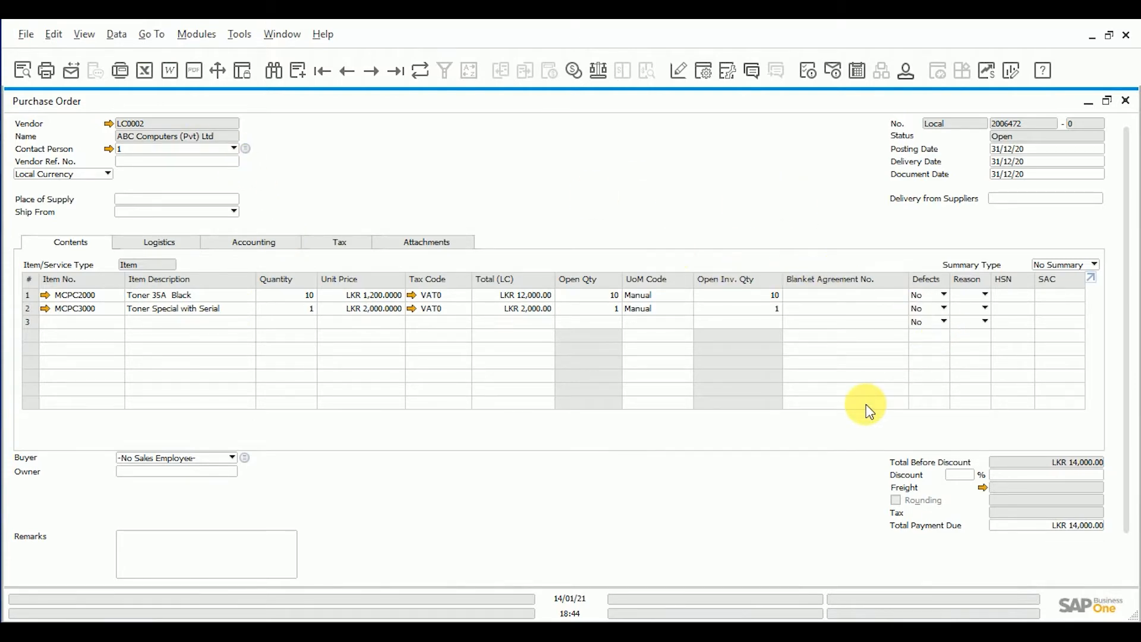
scroll(869, 410, down, 2)
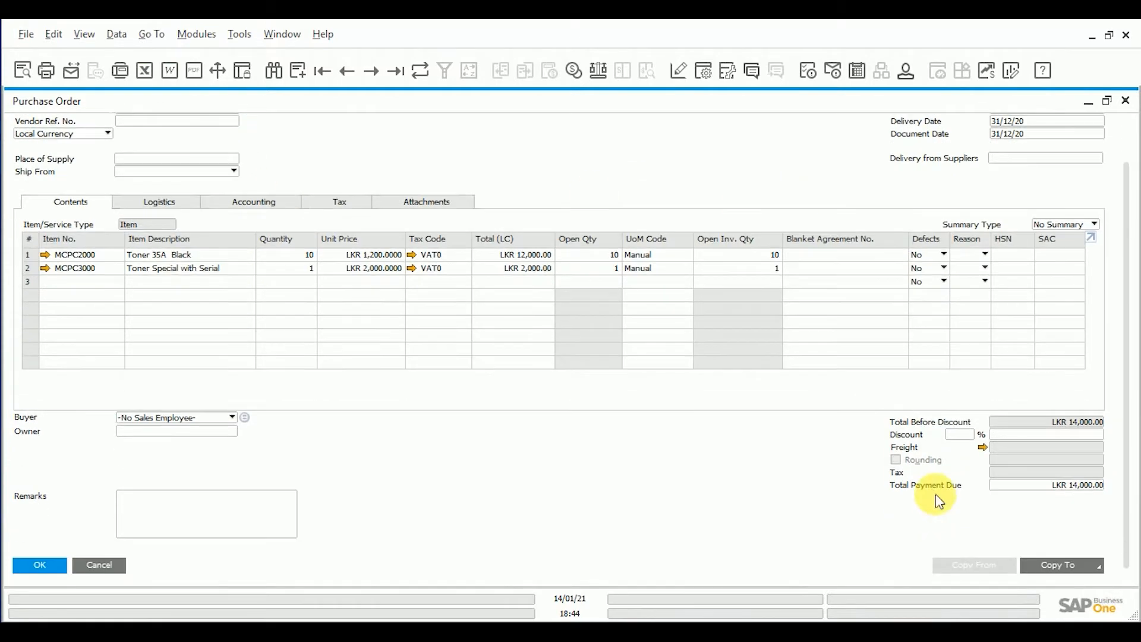
click(1032, 566)
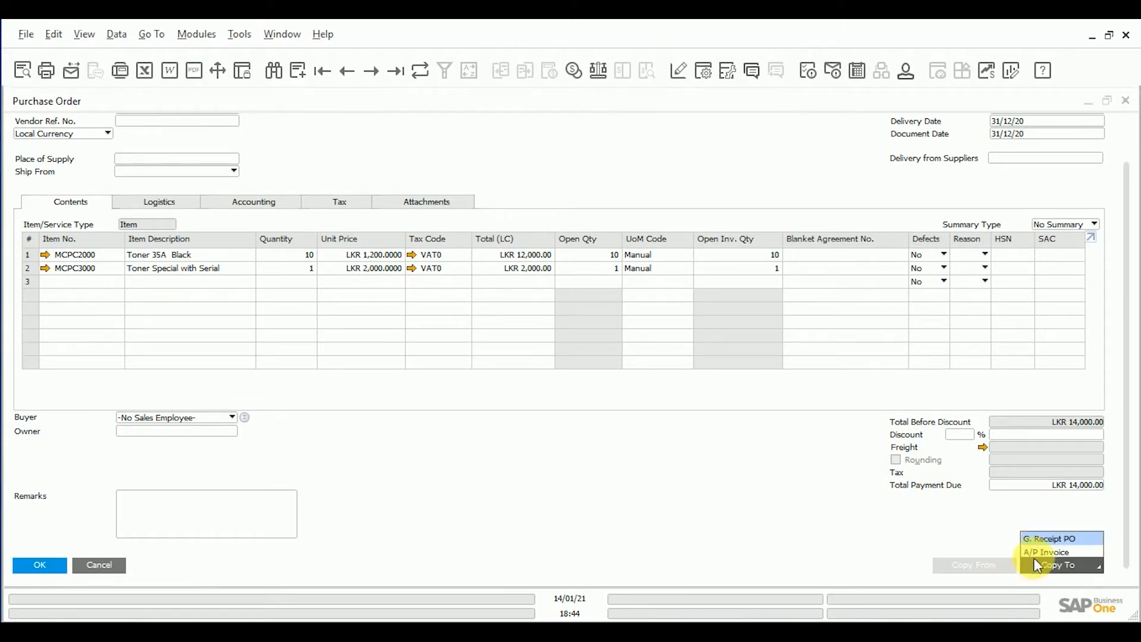
click(1079, 538)
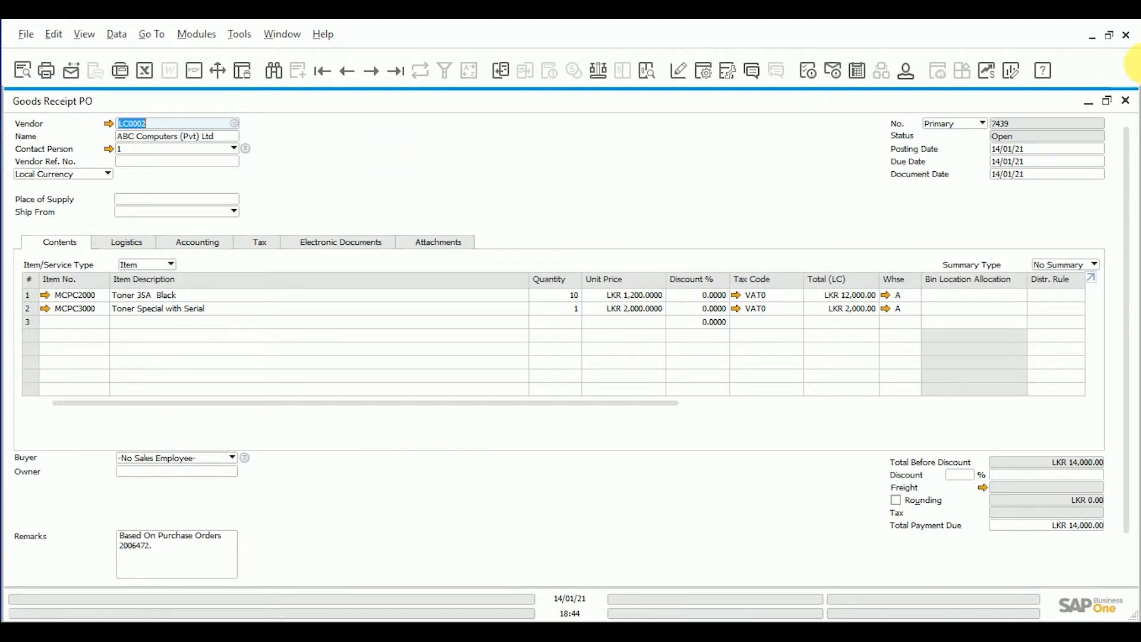
click(1126, 100)
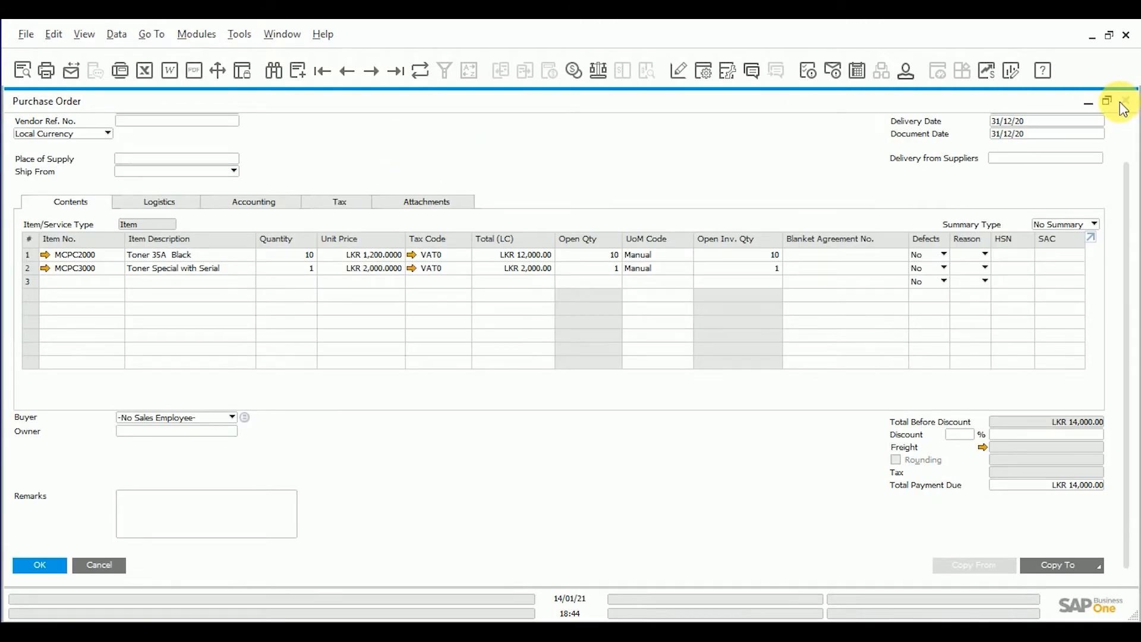
Copy the vendor code from the purchase order's header.
scroll(333, 159, up, 3)
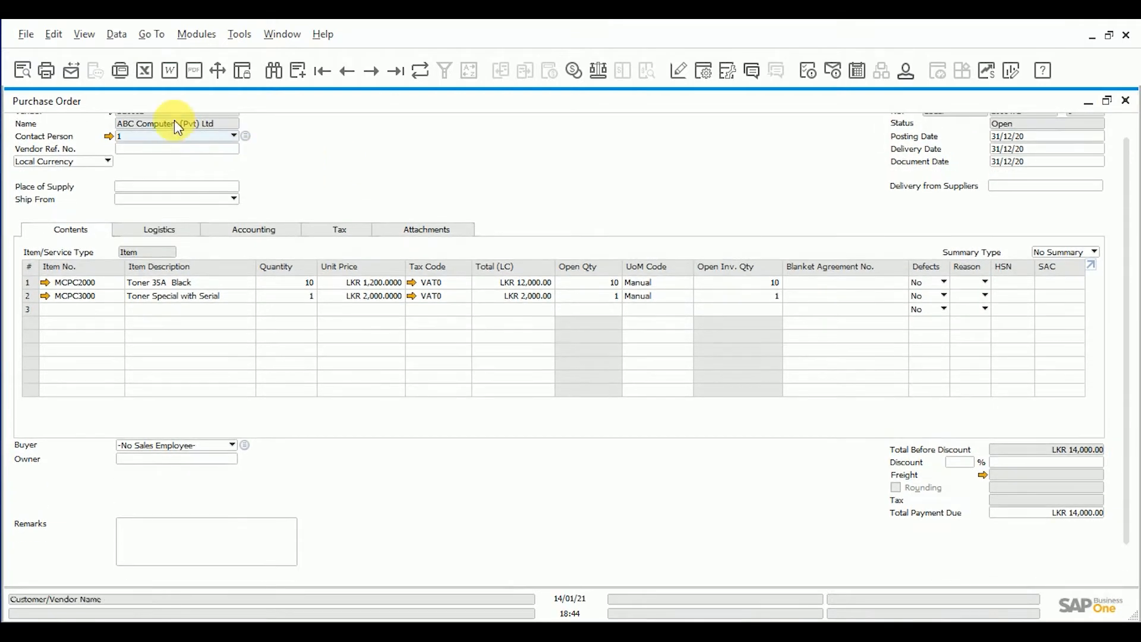
right_click(187, 124)
click(228, 142)
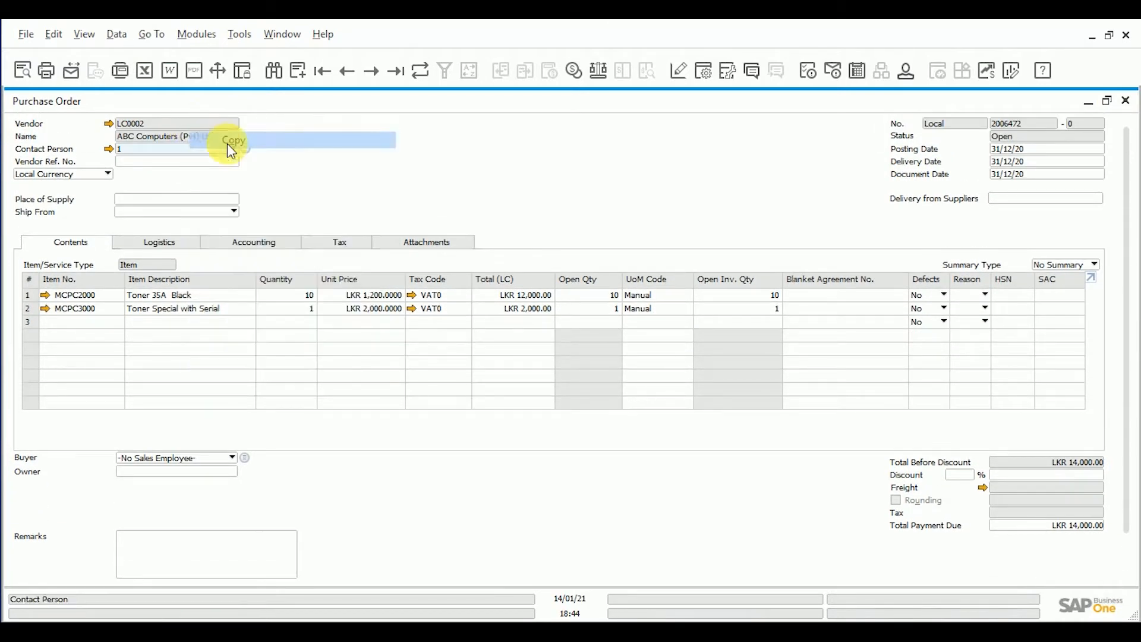
Open a new Goods Receipt PO in the Purchasing - A/P module and paste the copied code as its vendor.
click(201, 38)
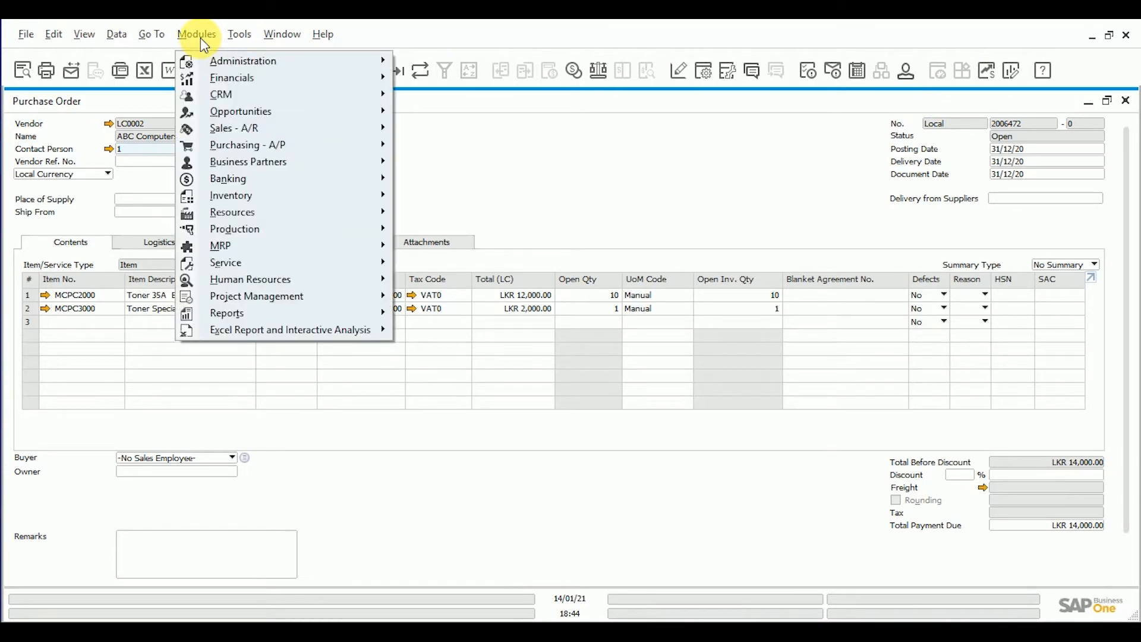
mouse_move(301, 147)
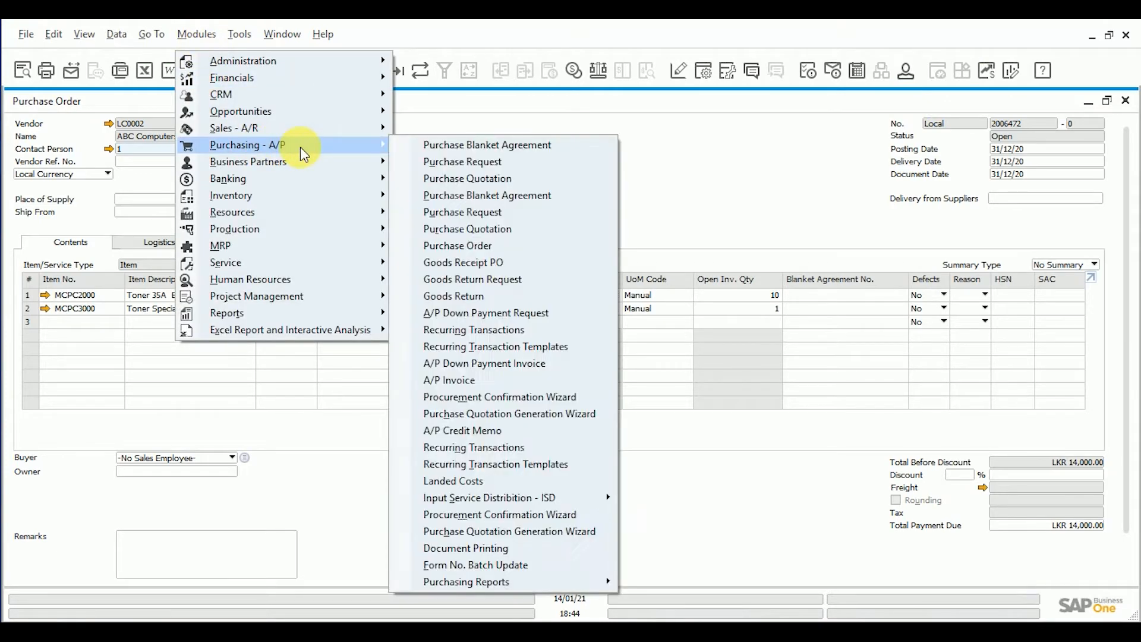
click(512, 266)
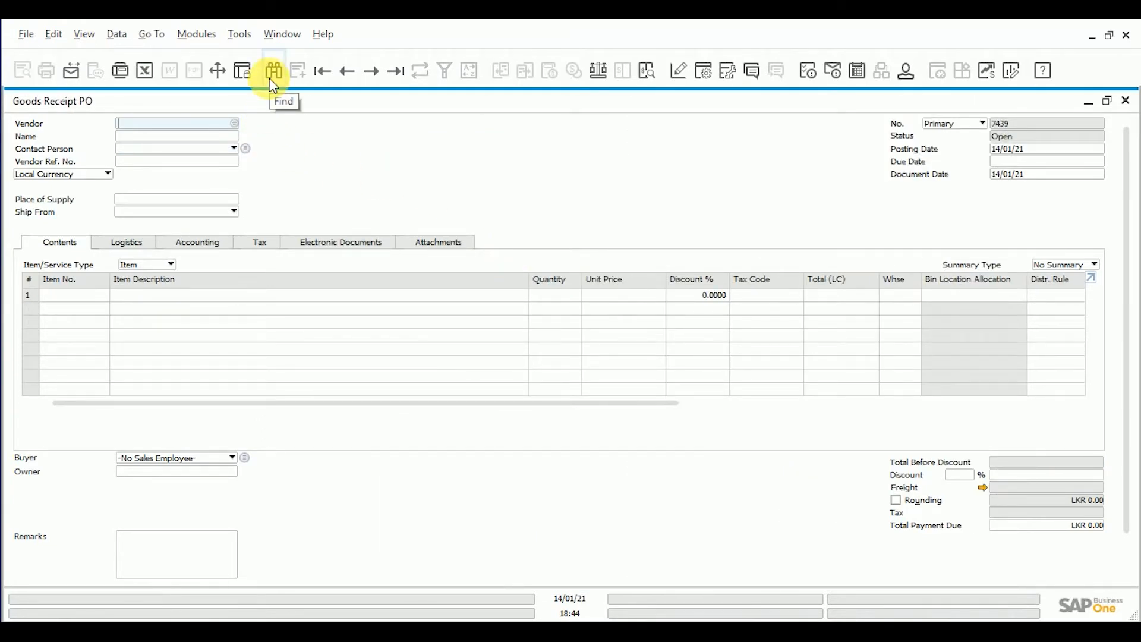
right_click(197, 125)
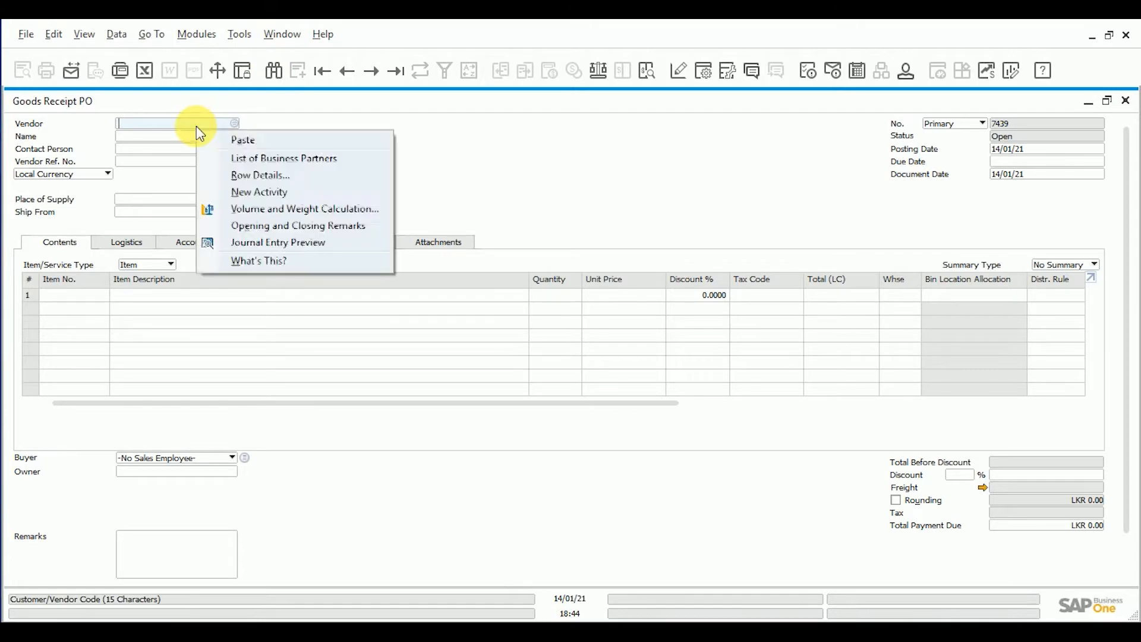
click(237, 140)
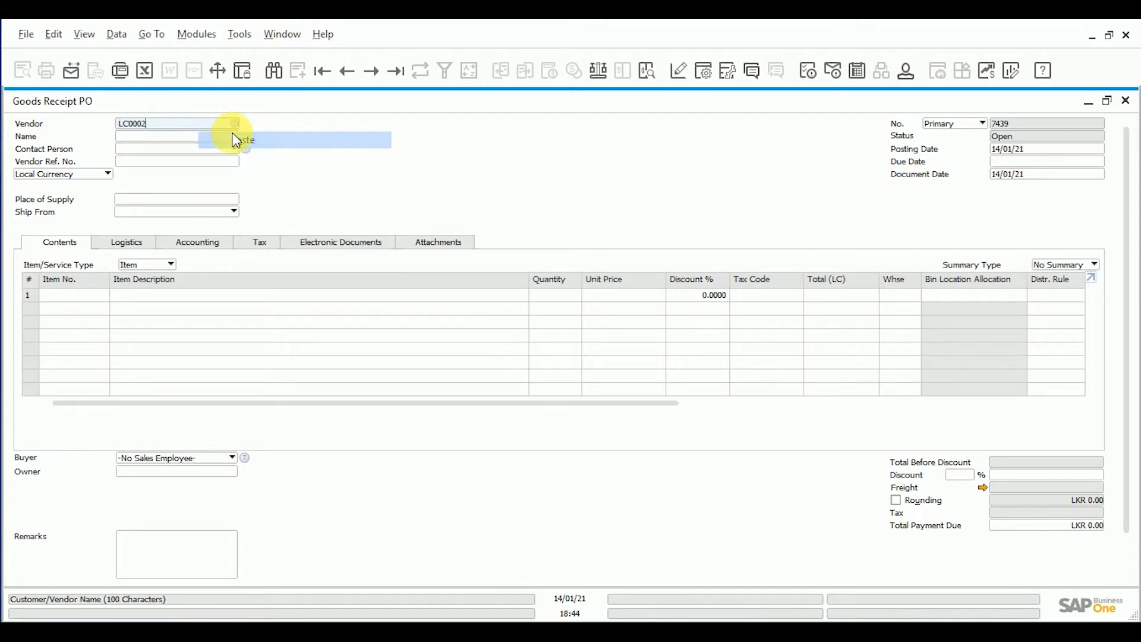
click(237, 140)
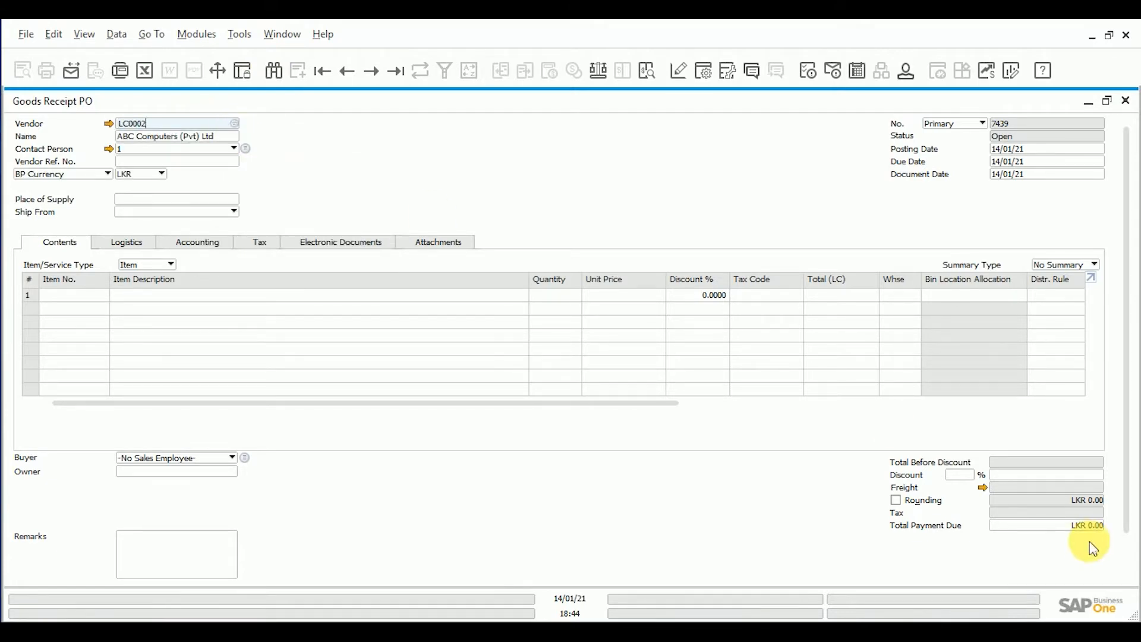
Choose the vendor's open purchase order as the base document to copy into the goods receipt.
scroll(1034, 553, down, 1)
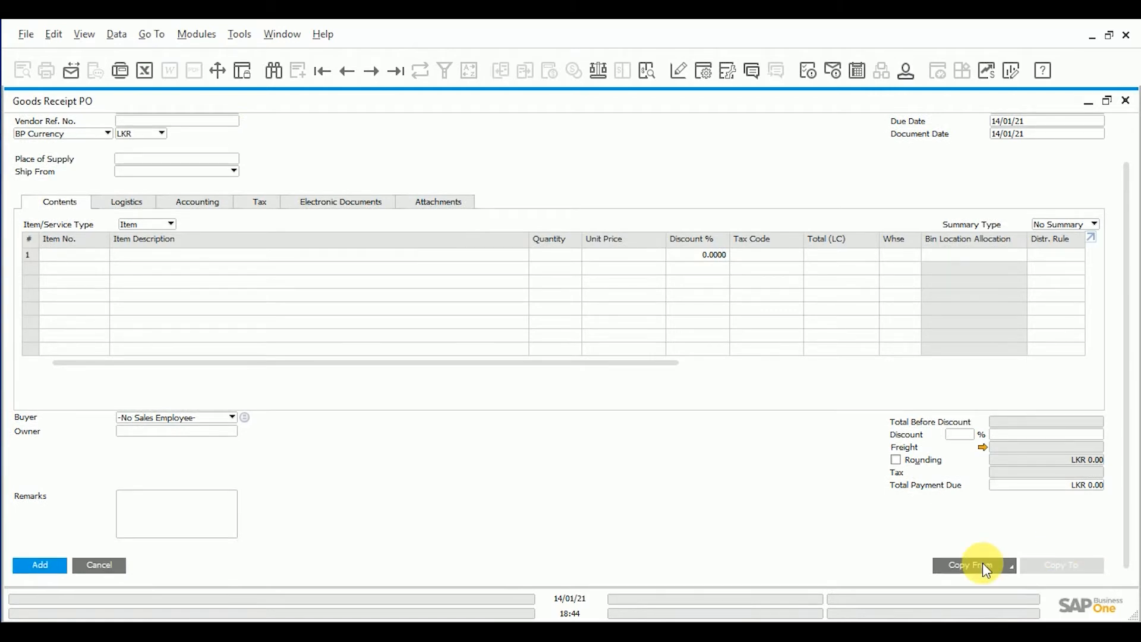
click(982, 563)
click(999, 527)
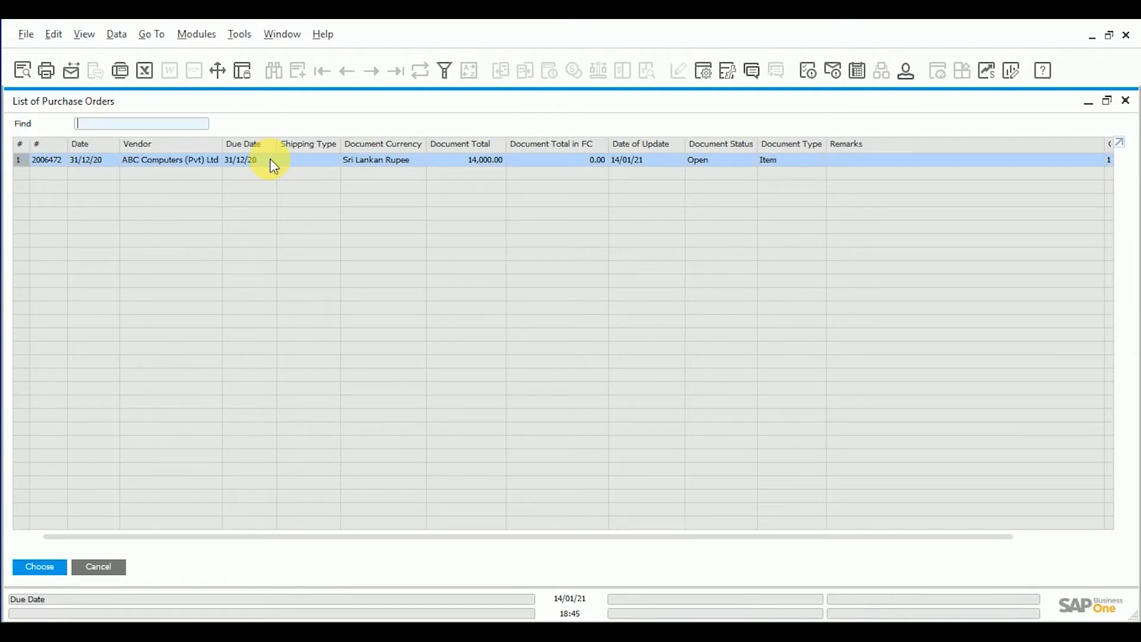
double_click(269, 158)
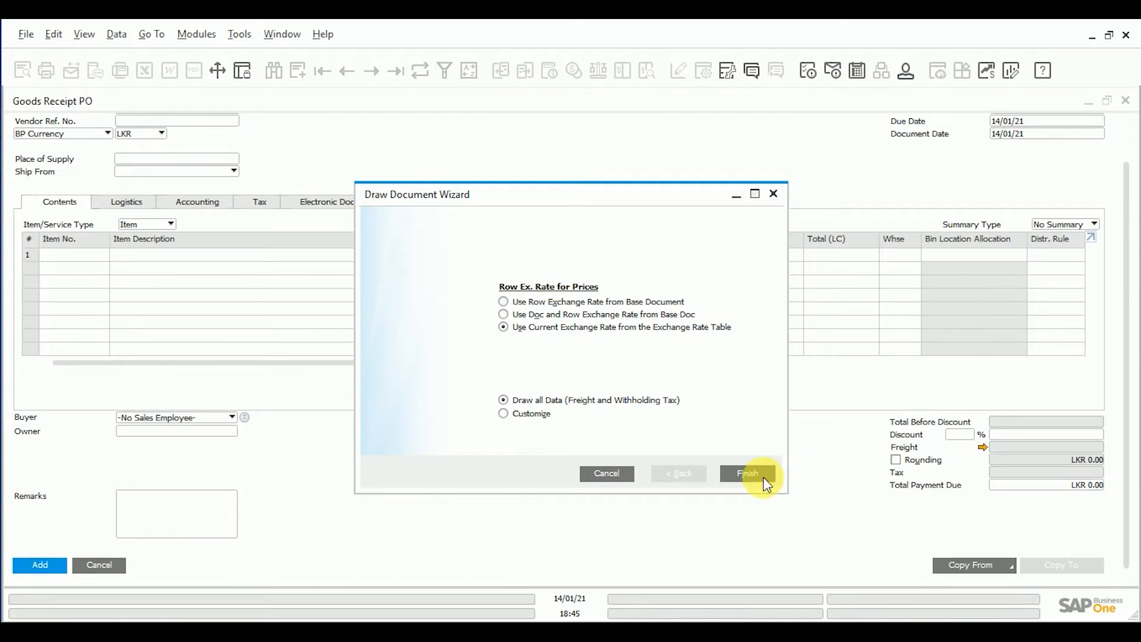
Draw all data using the current exchange rate, accepting the newly determined tax codes for all rows.
click(747, 474)
click(419, 350)
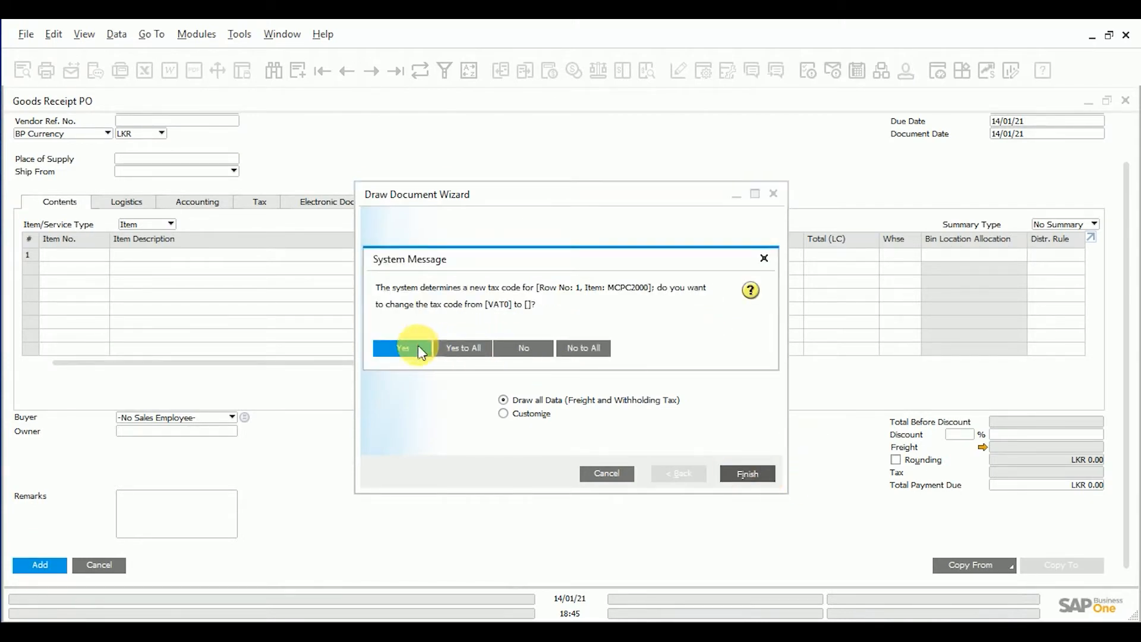
click(463, 345)
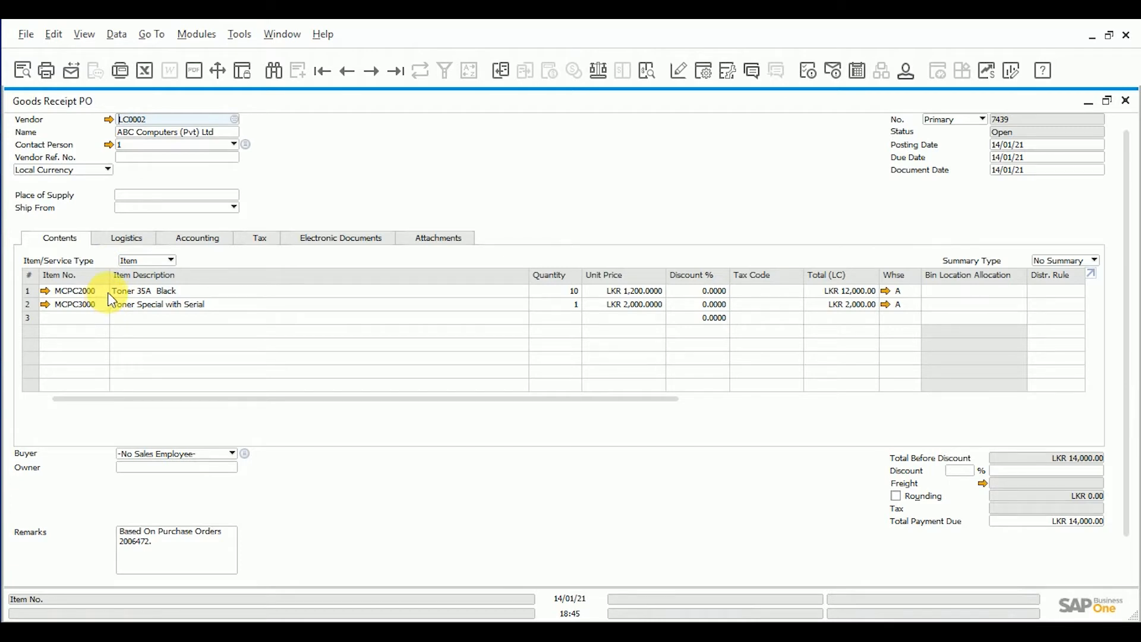
Set the received quantity of item MCPC2000, Toner 35A Black, to 5.
right_click(35, 308)
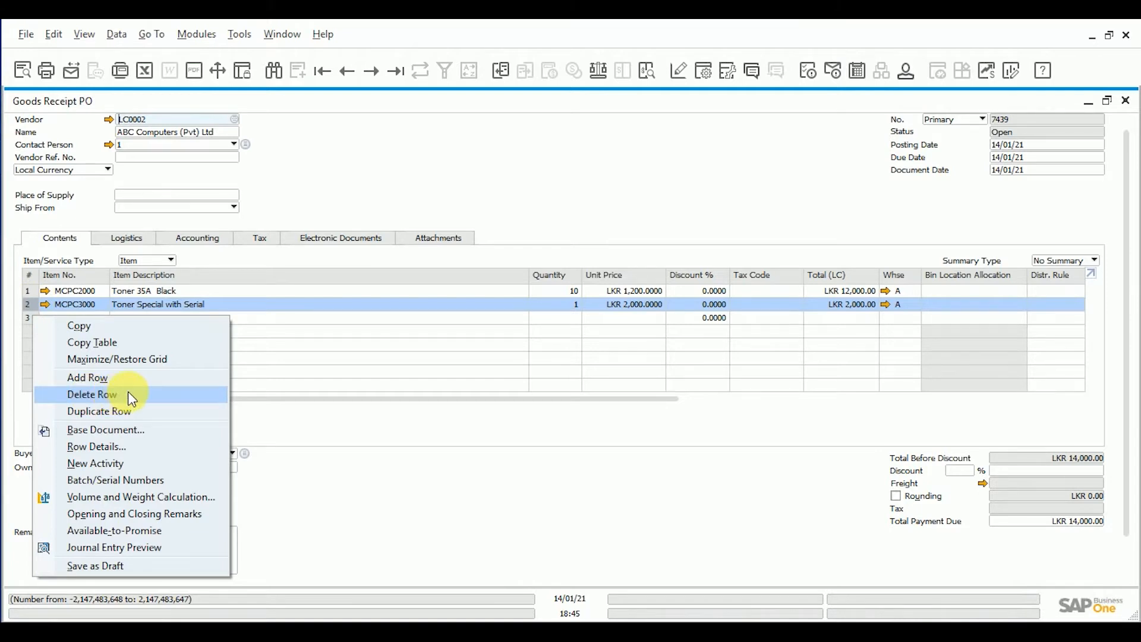
click(565, 290)
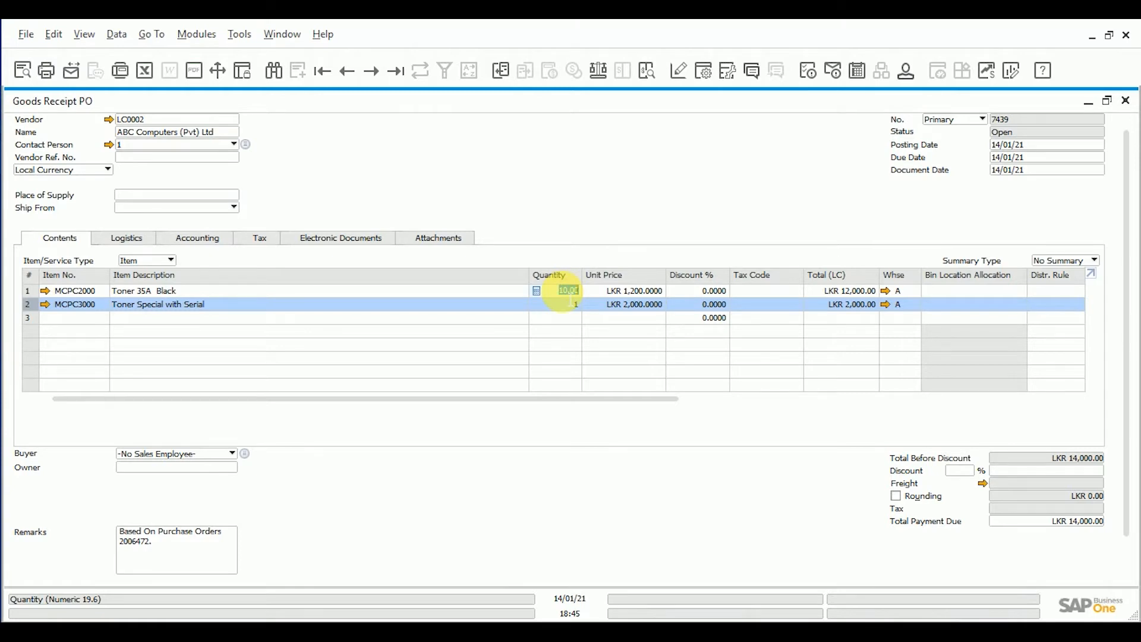
text(5)
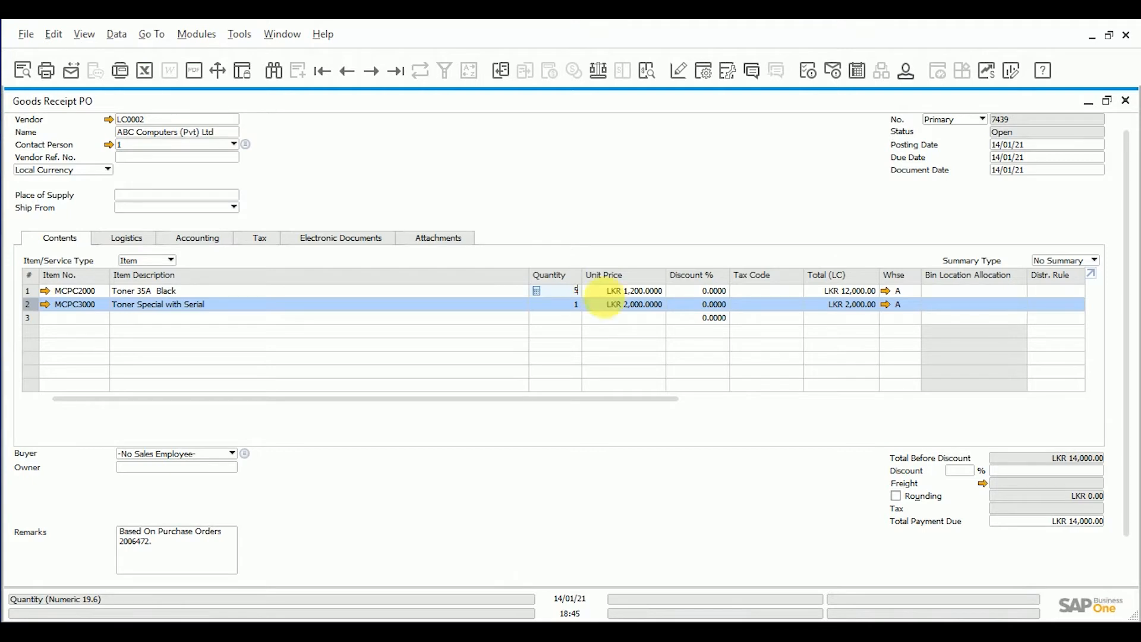
key(Tab)
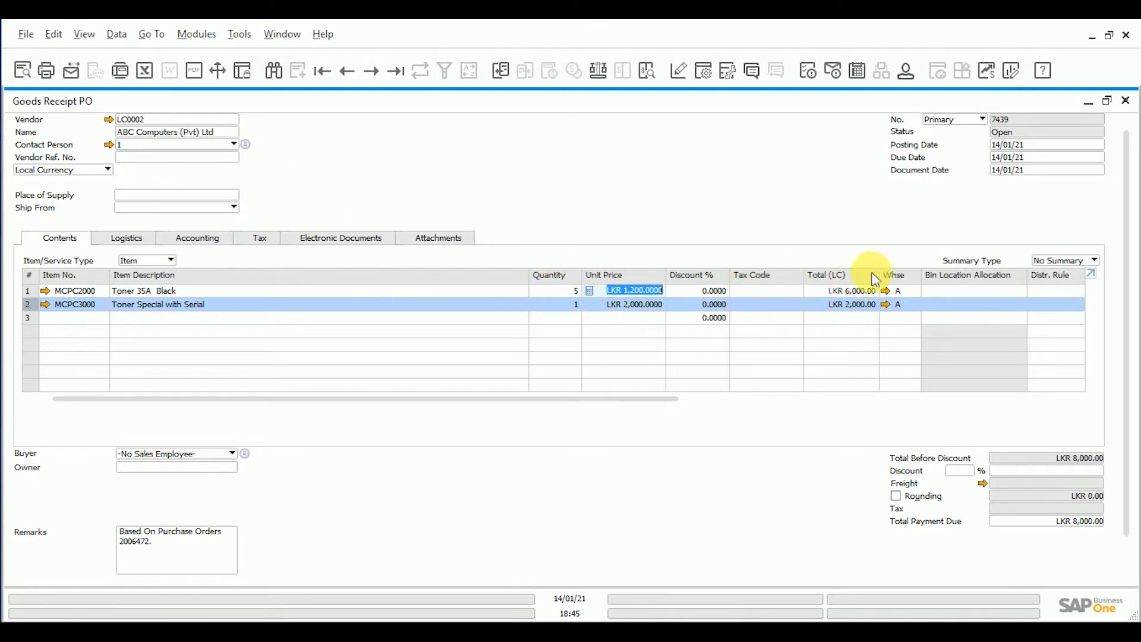
Set the warehouse to B for both item rows, MCPC2000 and MCPC3000.
click(900, 290)
text(B)
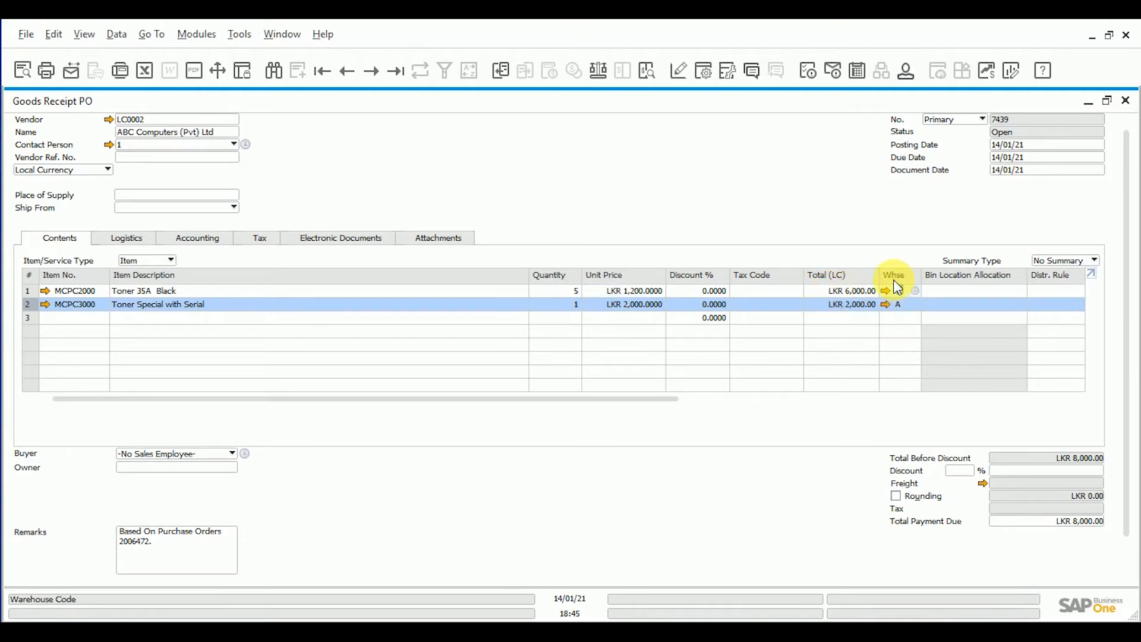
click(898, 304)
text(B)
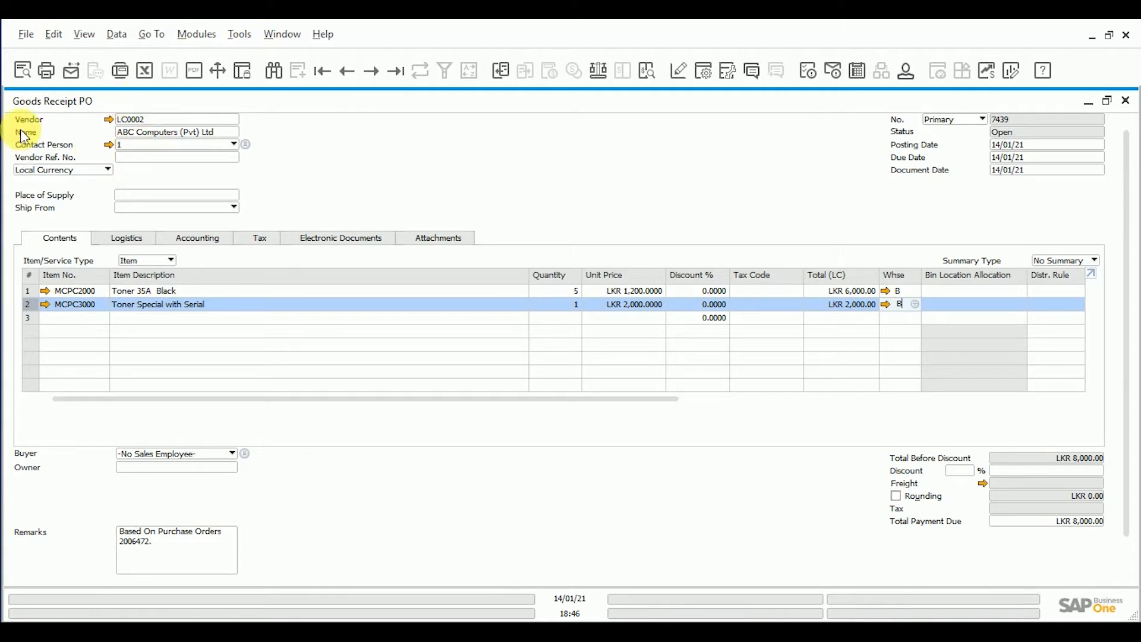
Examine the serial and batch management settings of items MCPC2000 and MCPC3000 in their item master data.
click(46, 290)
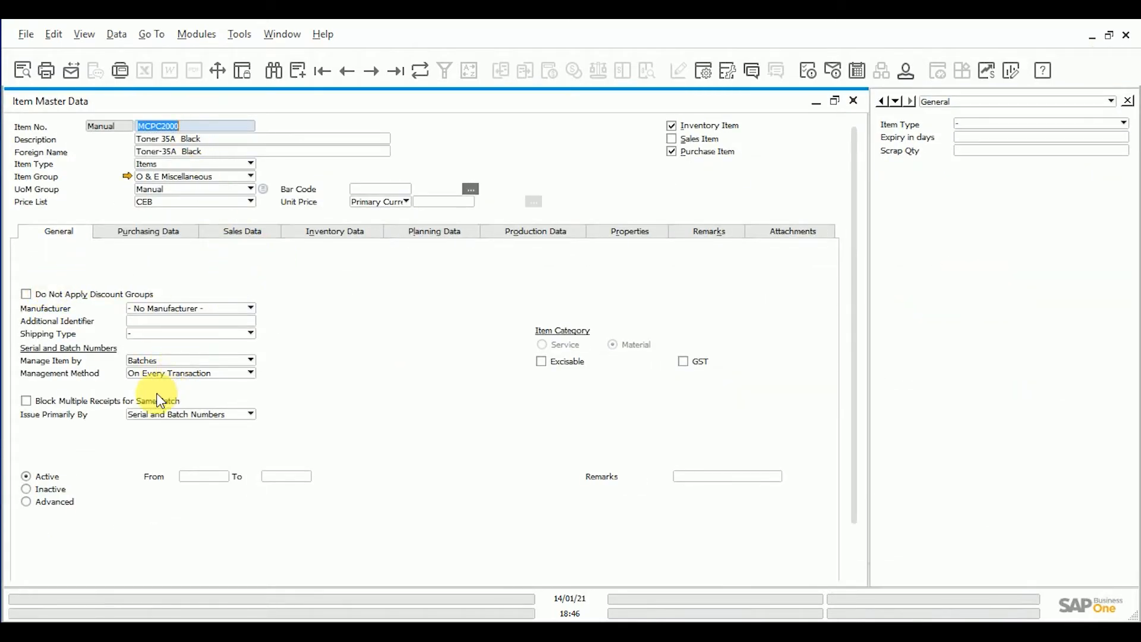
key(Escape)
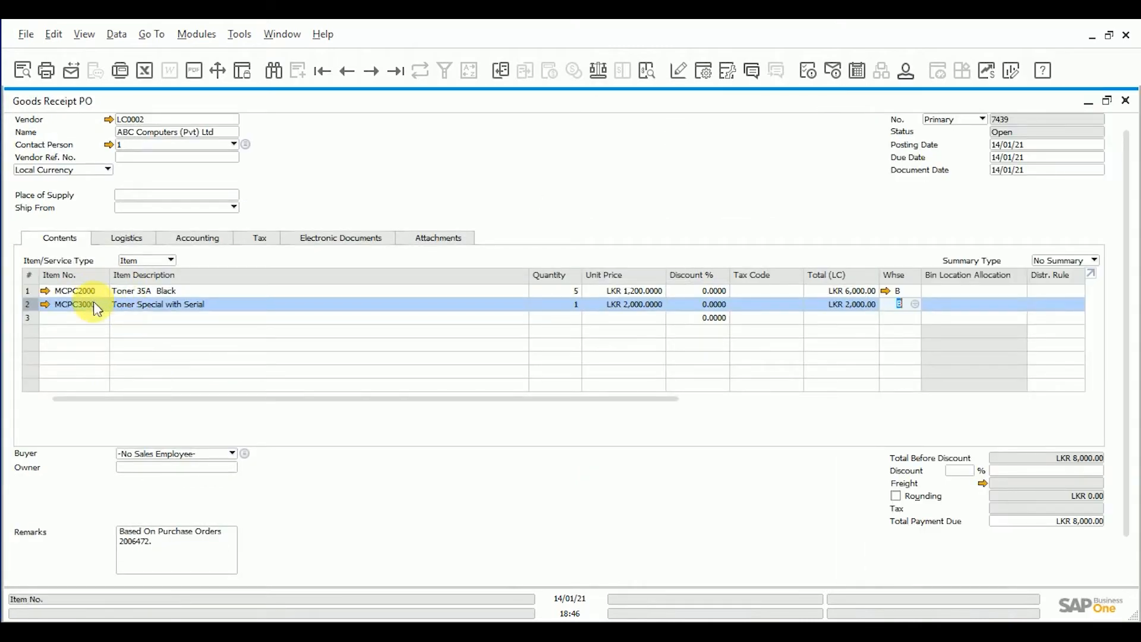
click(45, 304)
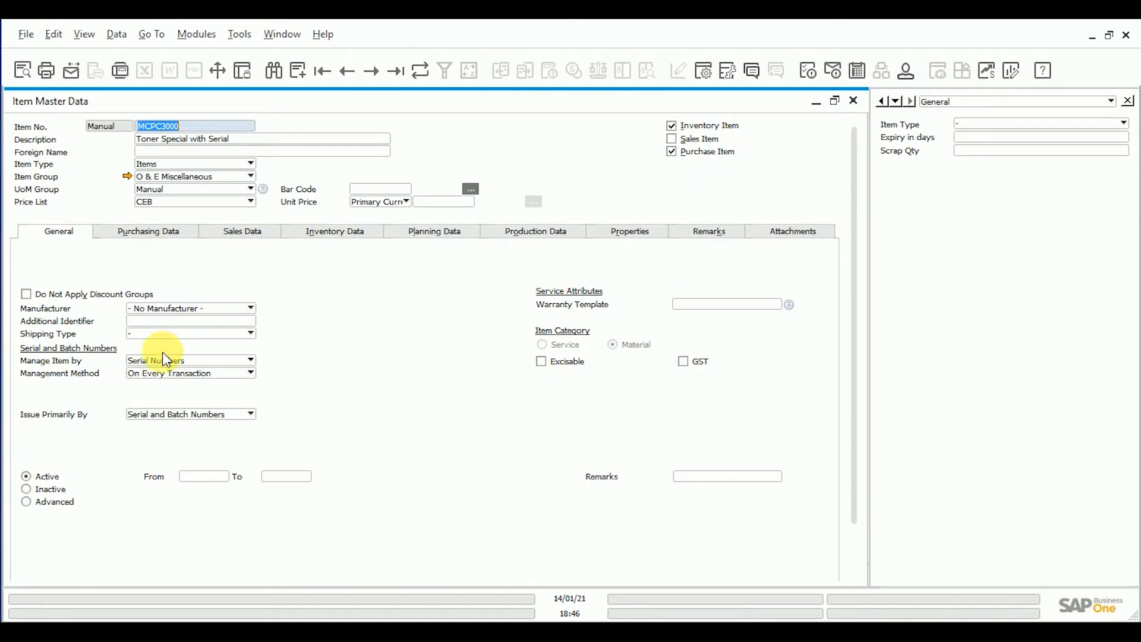
key(Escape)
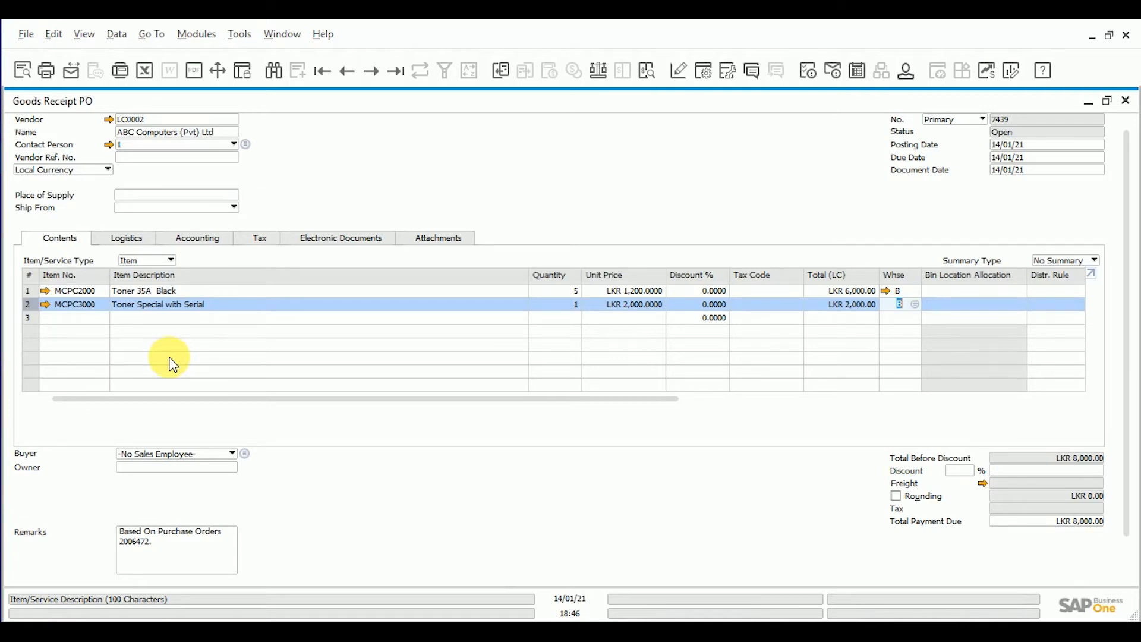
right_click(527, 183)
click(492, 183)
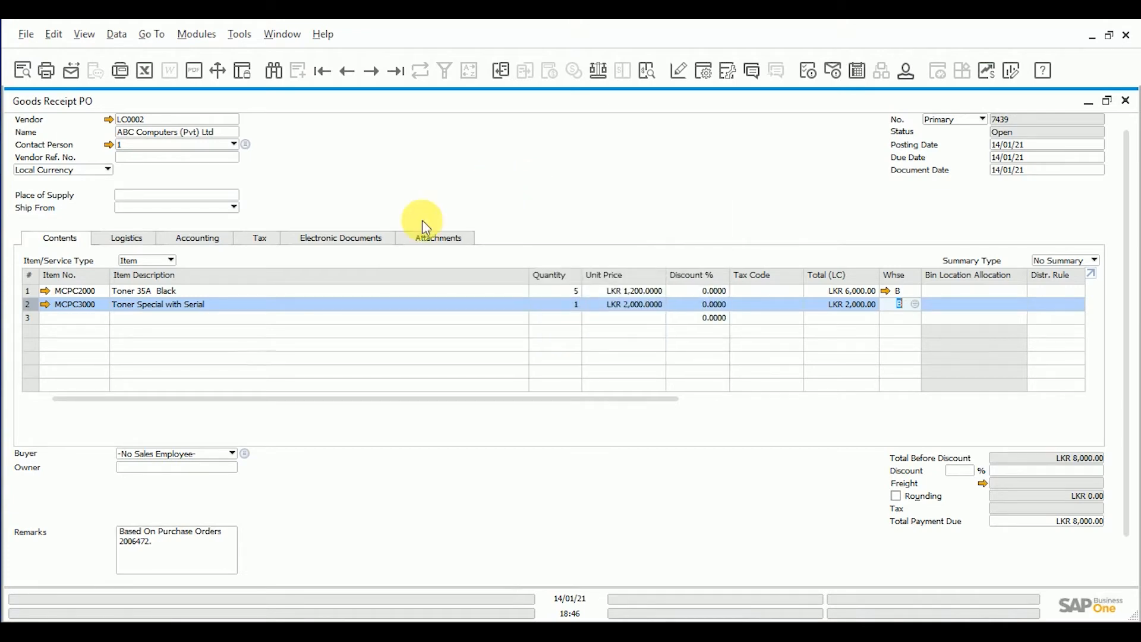
scroll(101, 528, down, 1)
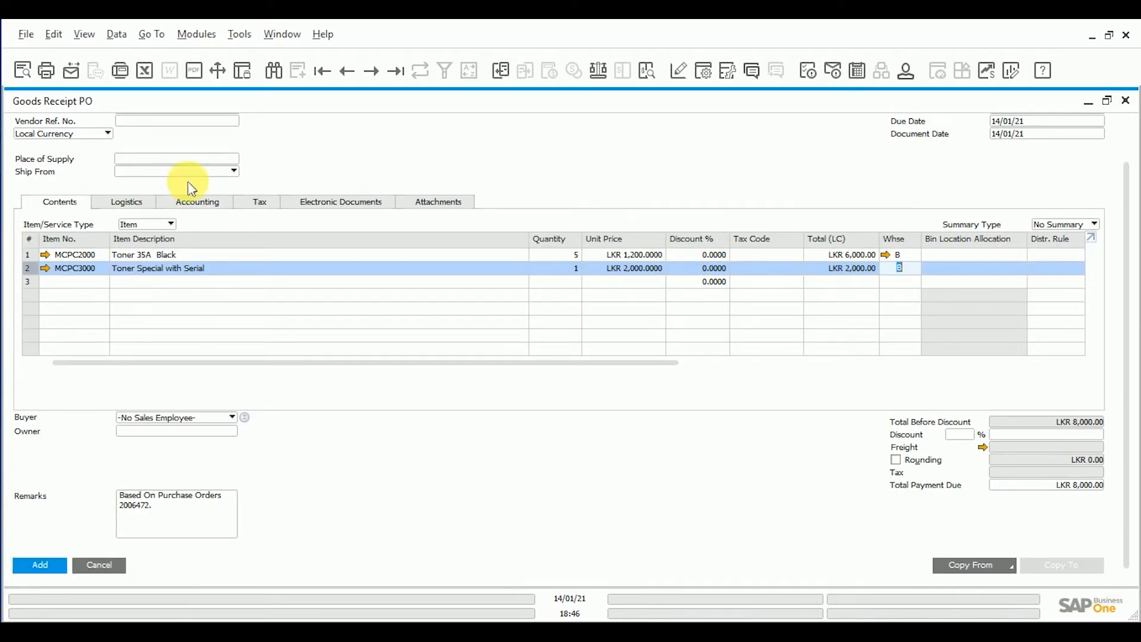
Start adding the Goods Receipt PO and continue to the batch setup for item MCPC2000.
scroll(78, 411, up, 2)
scroll(76, 387, down, 1)
click(47, 578)
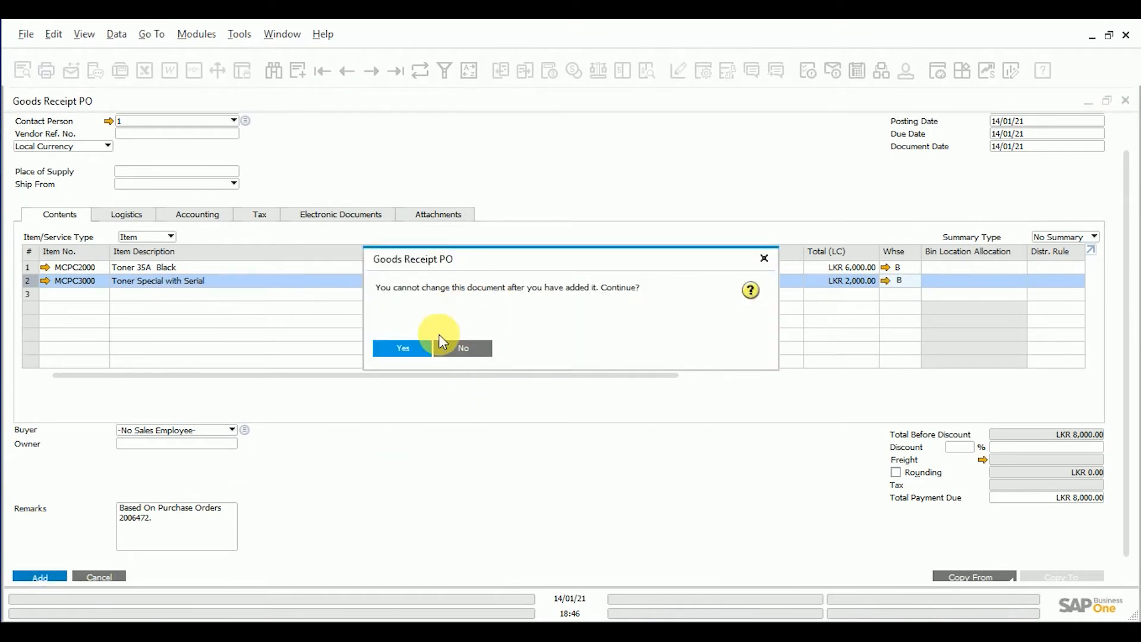
click(418, 347)
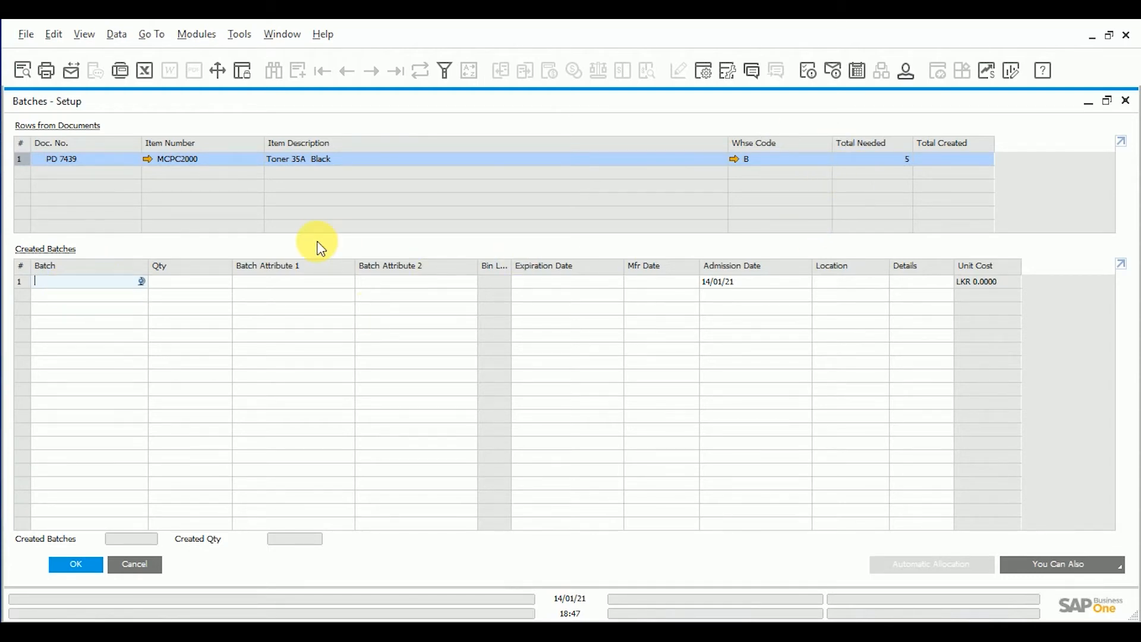
Create batch 101010 with quantity 2 and batch 202020 with quantity 3 for item MCPC2000.
text(101010)
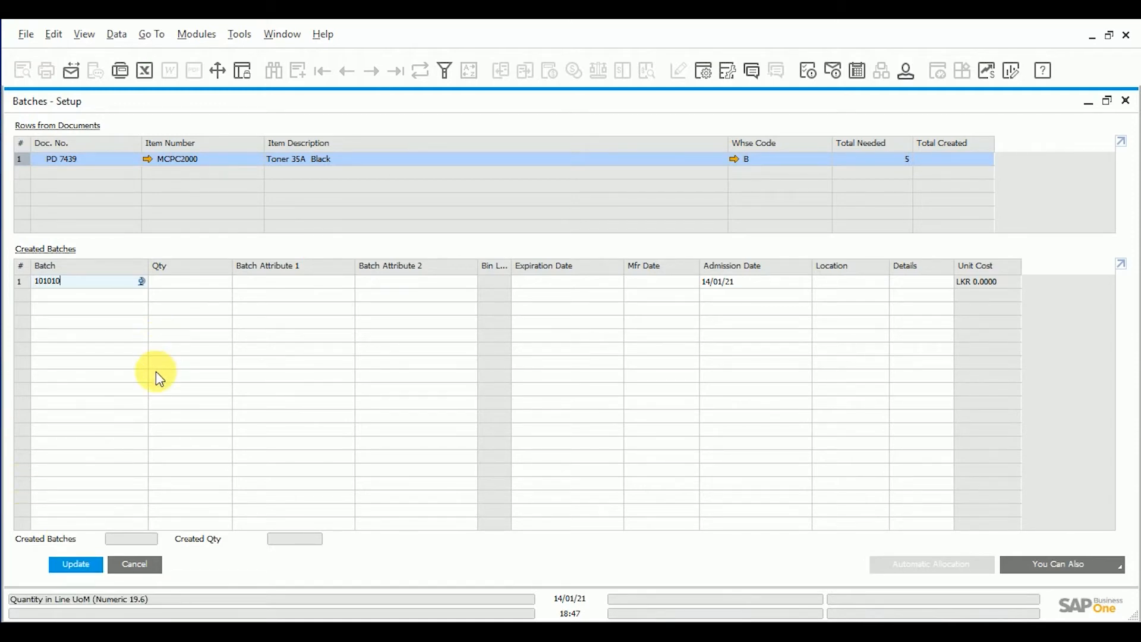
click(182, 283)
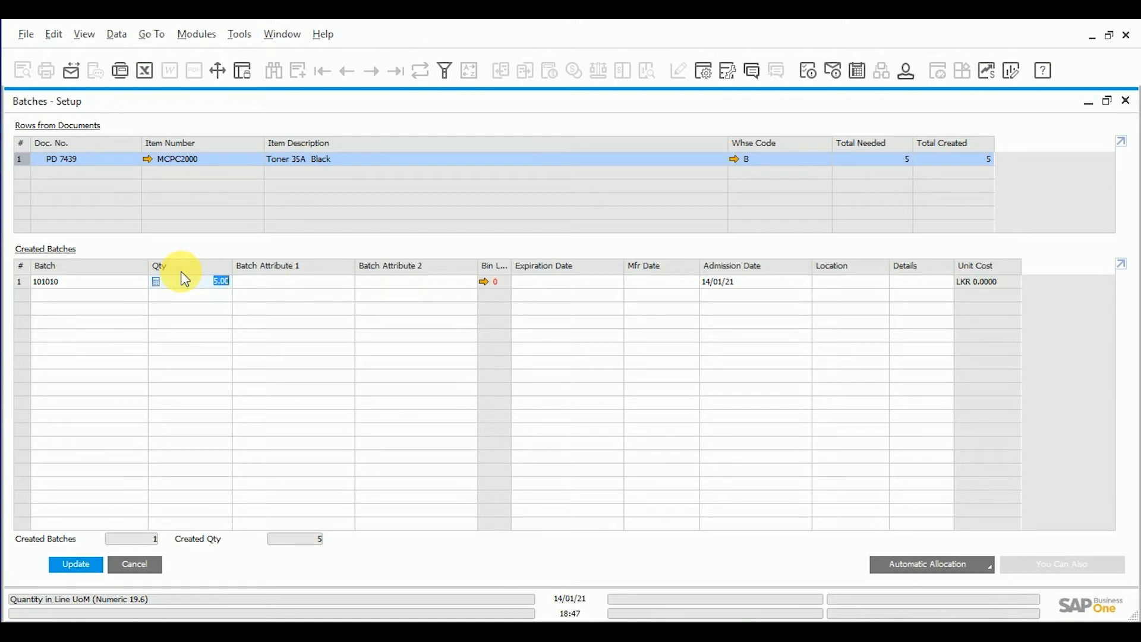
text(2)
click(80, 296)
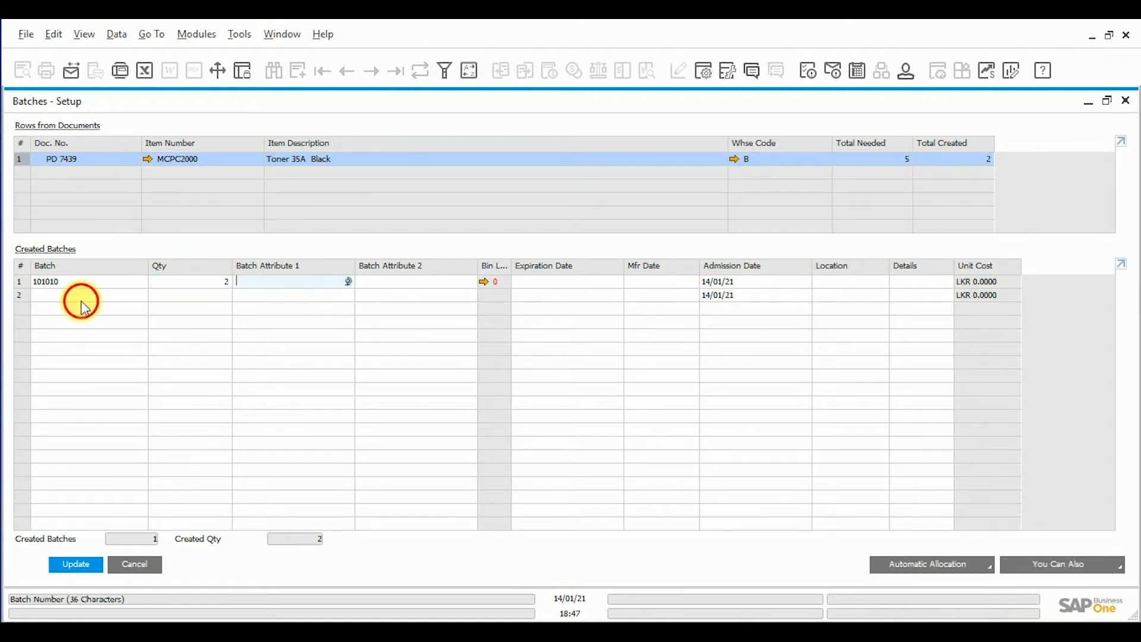
text(202020)
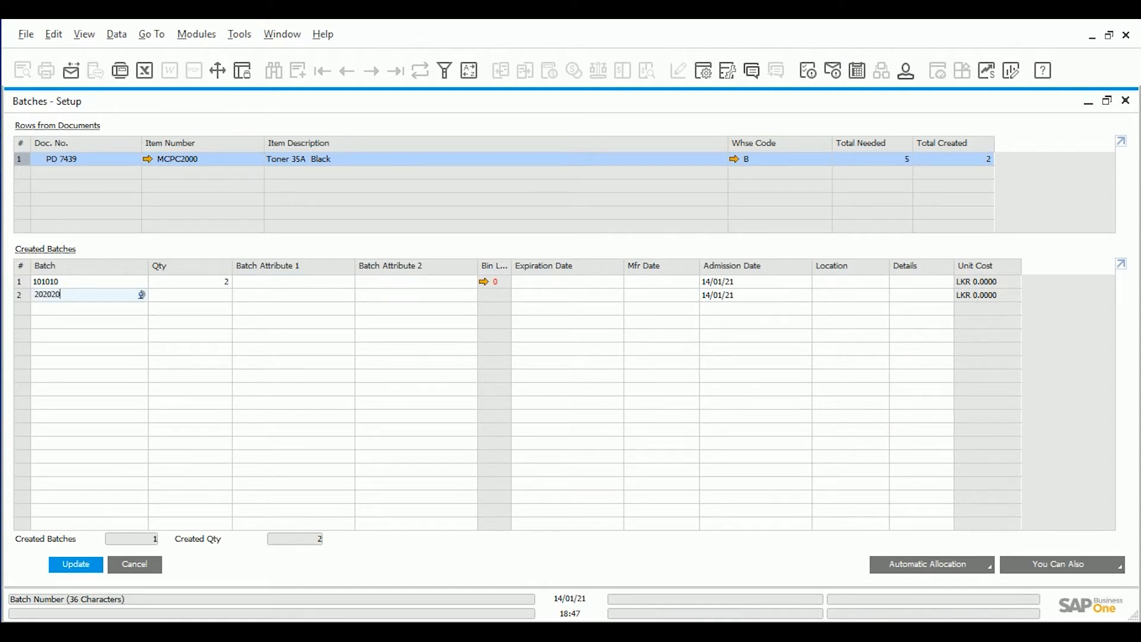
key(Tab)
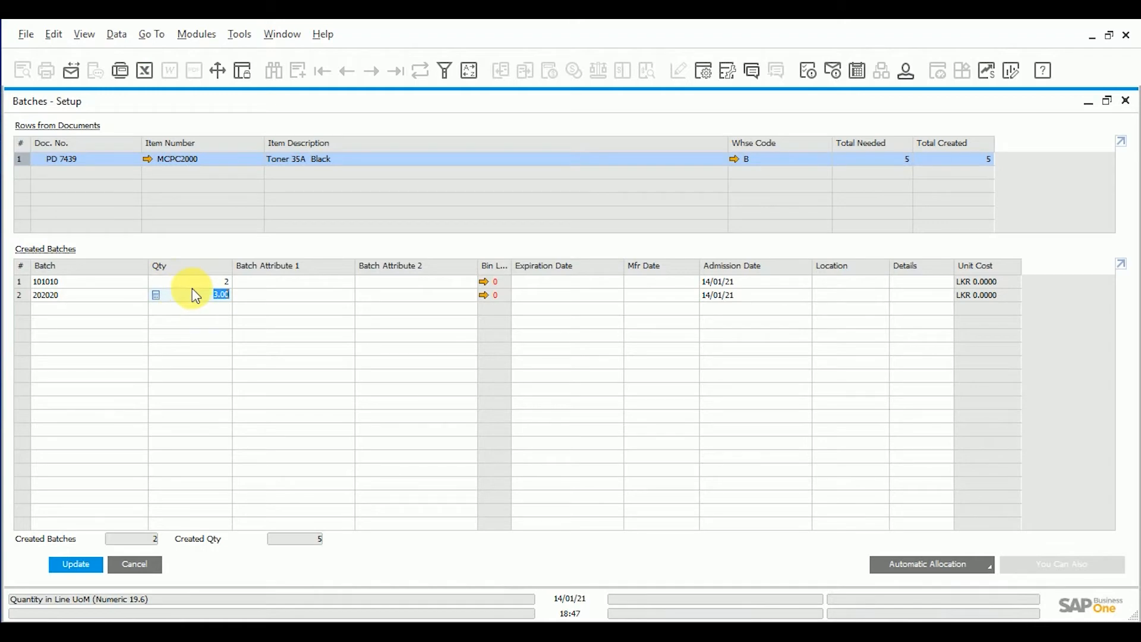
Allocate a quantity of 2 from batch 101010 to bin location B-1-A-0.
click(484, 283)
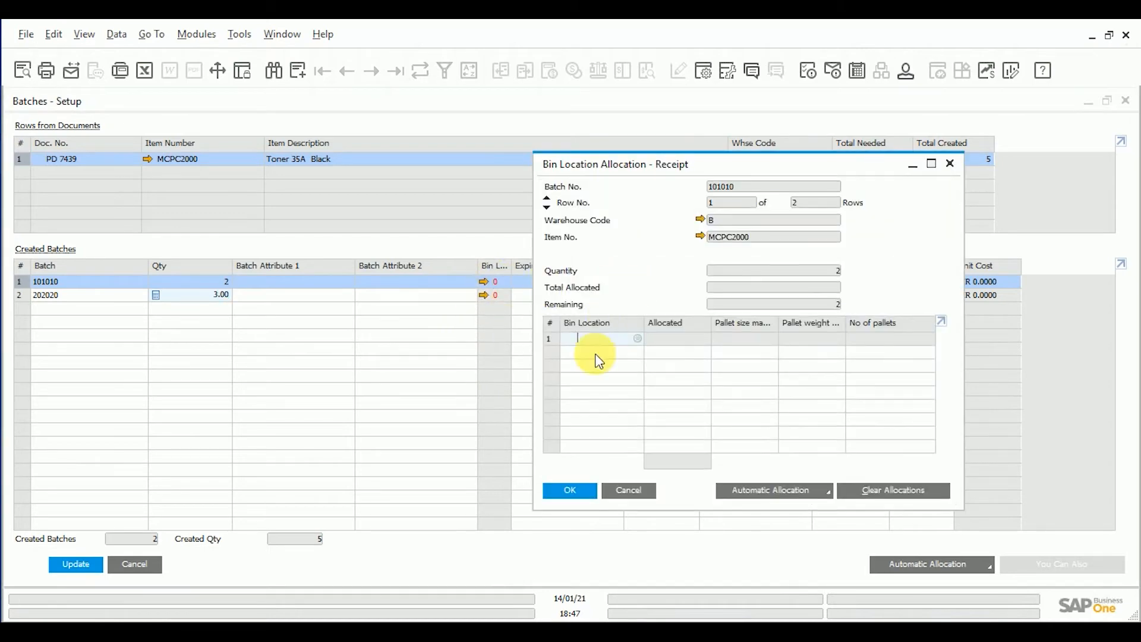
click(638, 338)
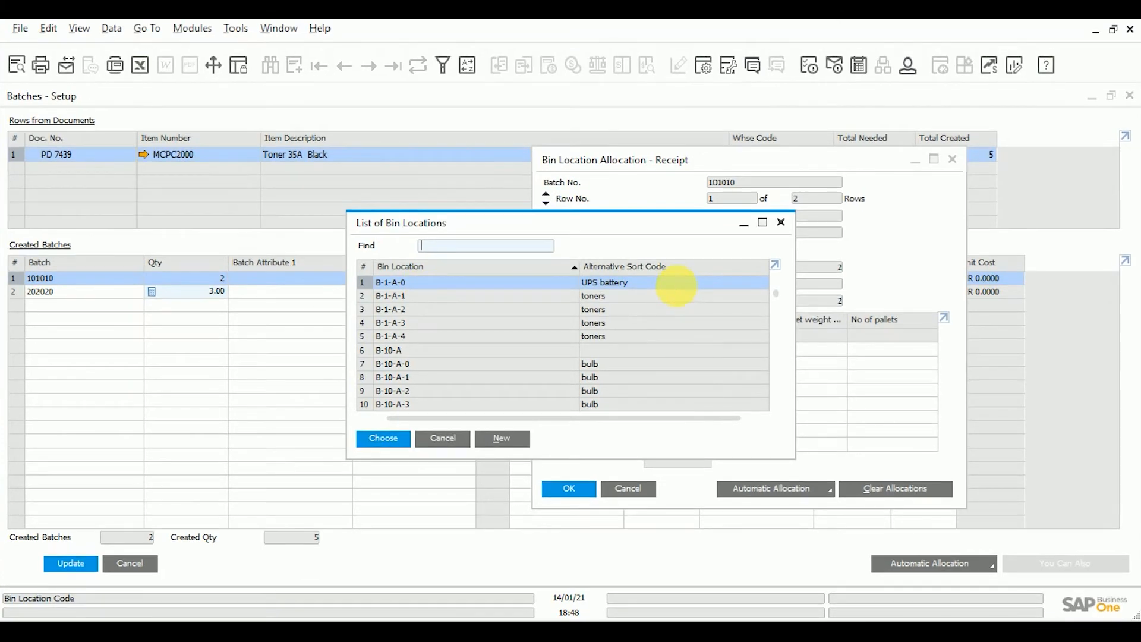
double_click(677, 284)
click(678, 336)
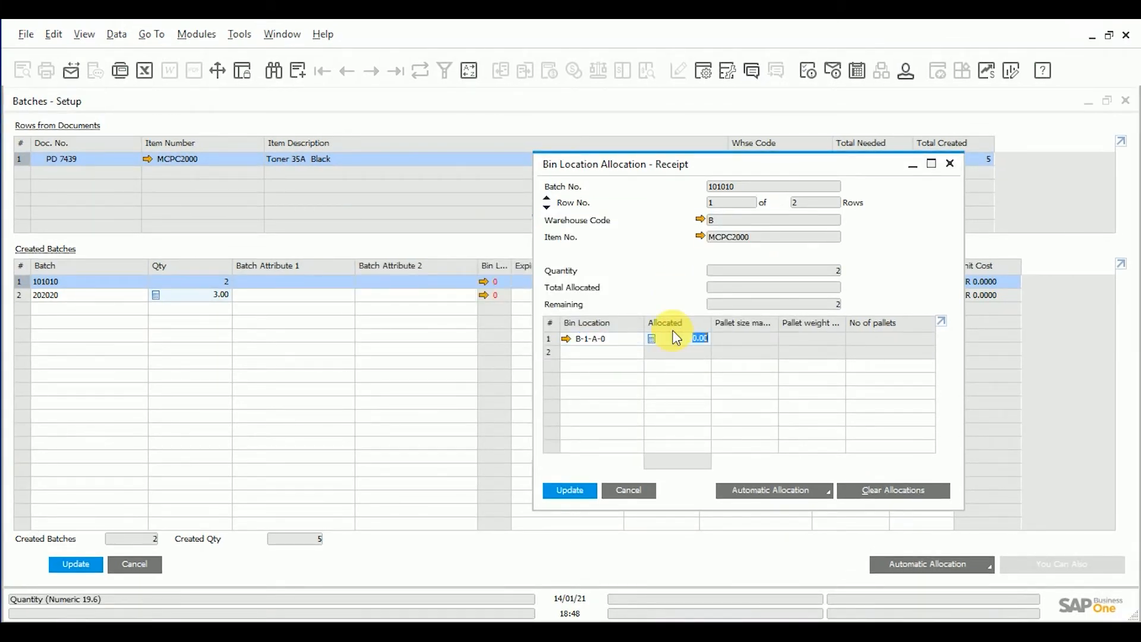
text(2)
key(Tab)
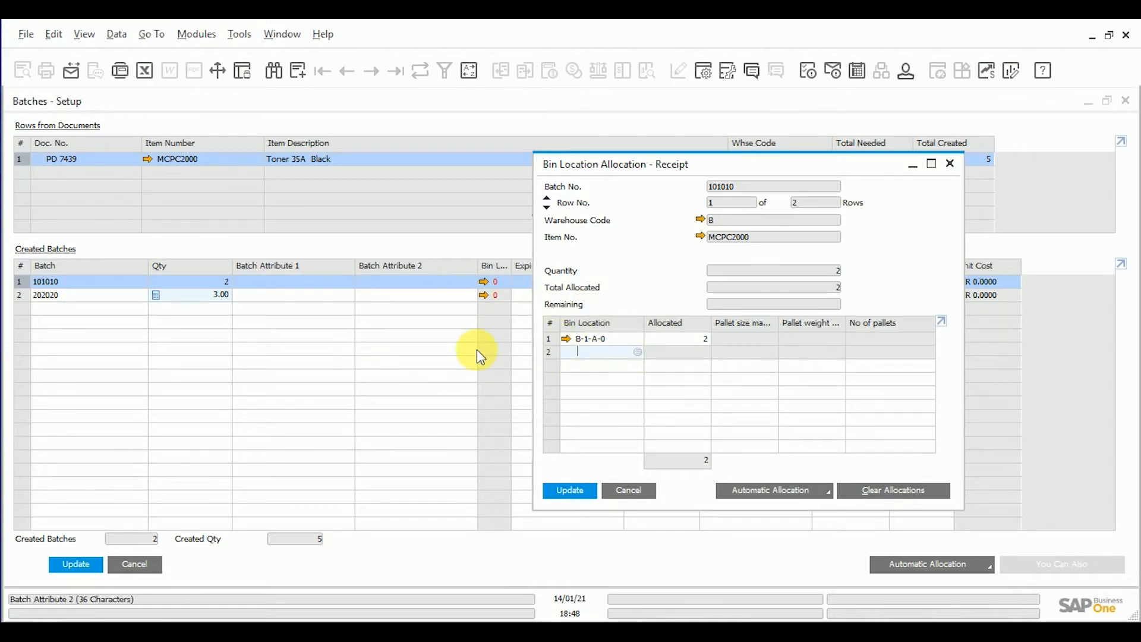
Split batch 101010 between two bins, allocating 1 to B-1-A-0 and 1 to B-1-A-1, and save the allocation.
click(684, 339)
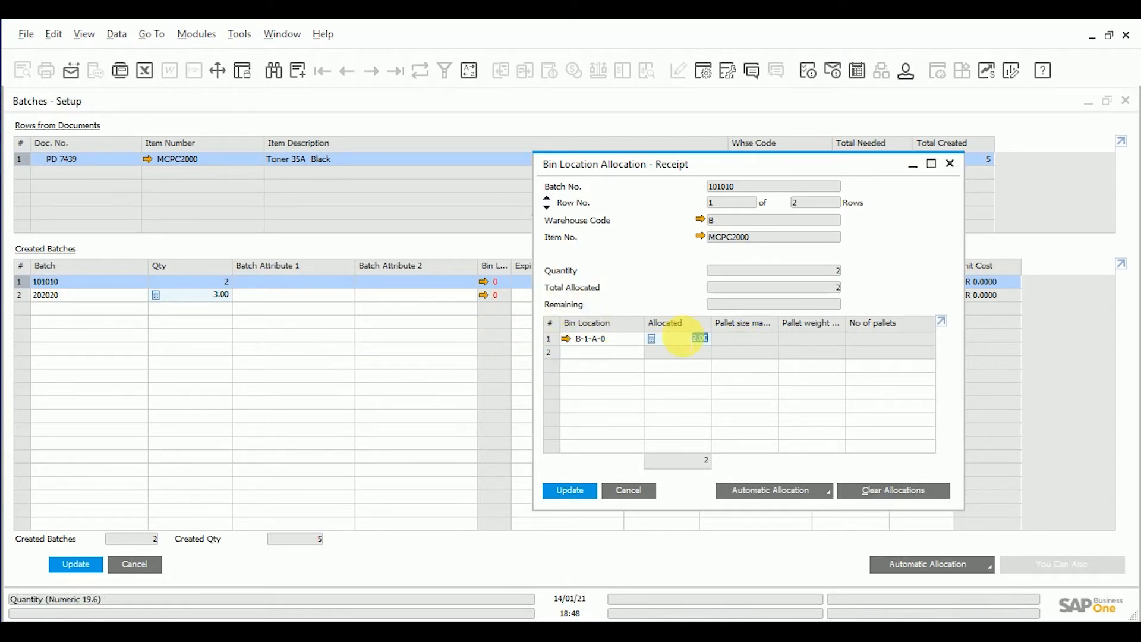
text(1)
click(637, 351)
key(Tab)
double_click(453, 304)
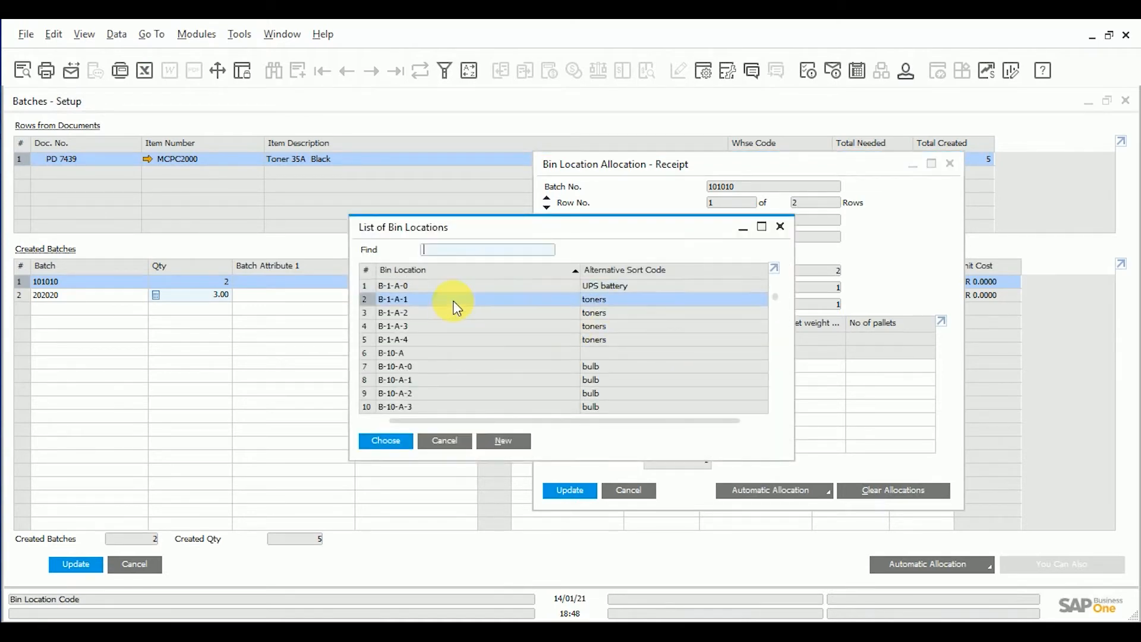
key(Tab)
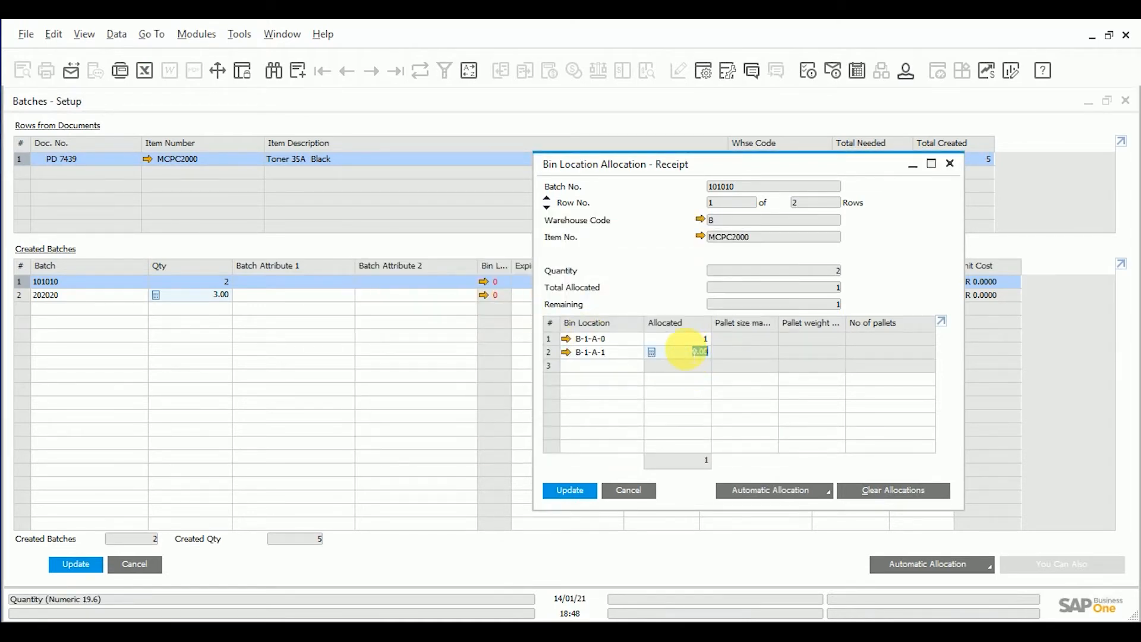
text(1)
key(Tab)
click(591, 487)
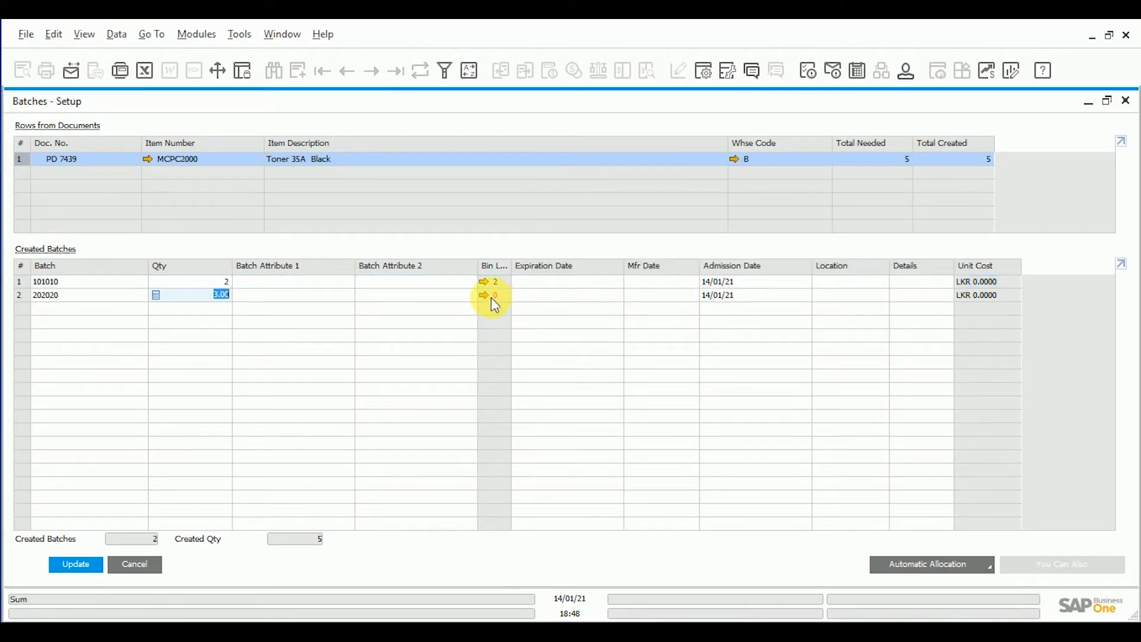
Allocate a quantity of 3 from batch 202020 to bin location B-1-A-0 and save the batch setup.
click(485, 296)
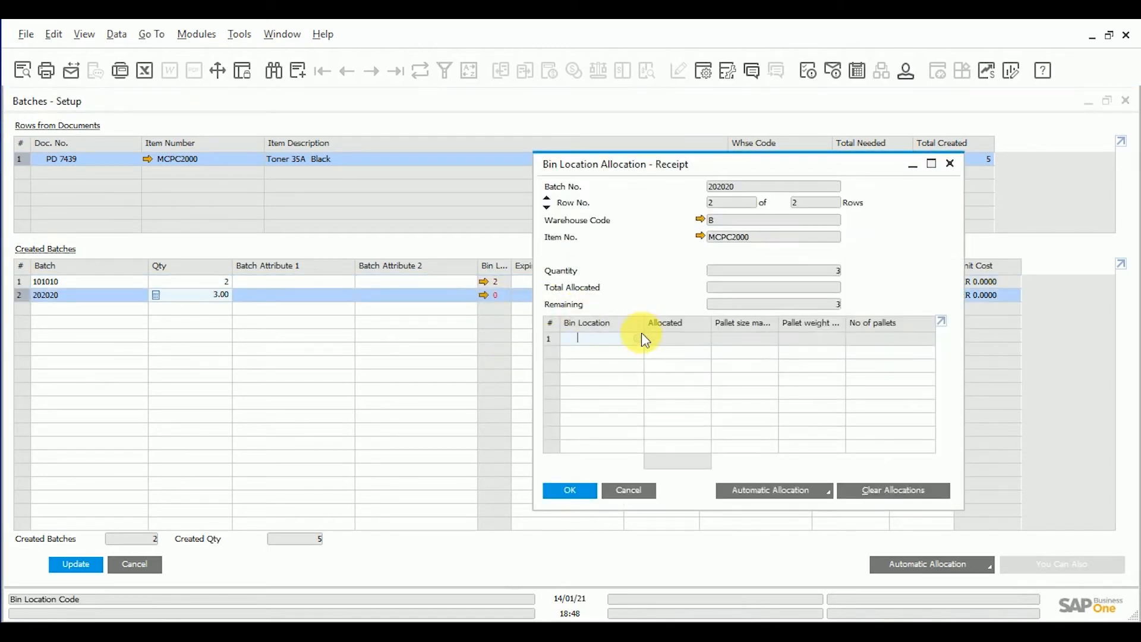
click(638, 338)
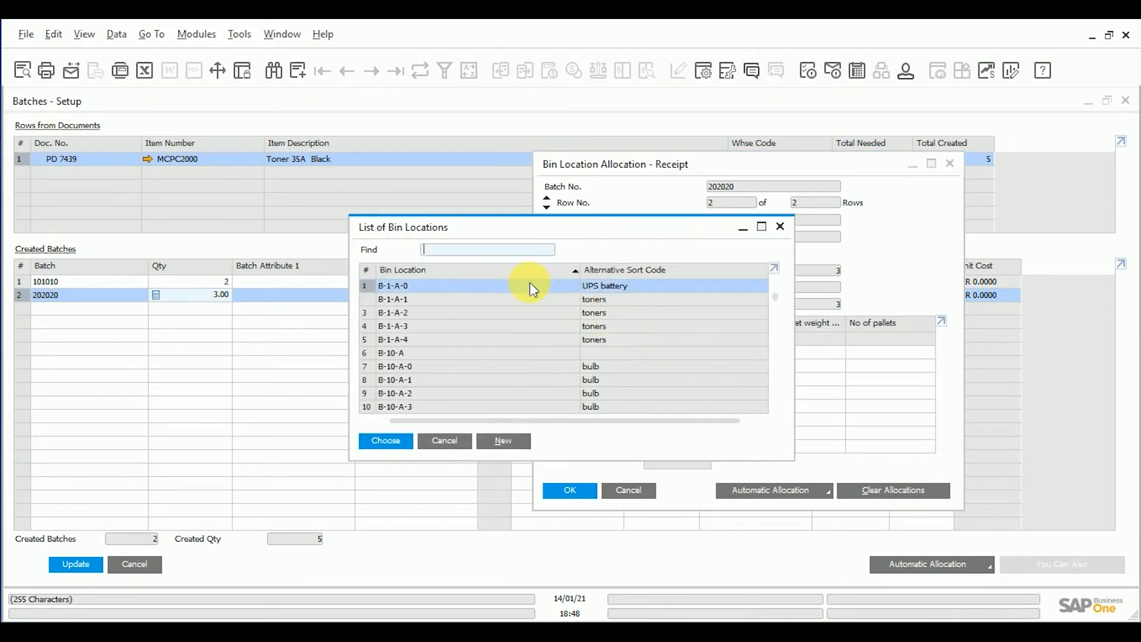
double_click(486, 286)
key(Tab)
text(1)
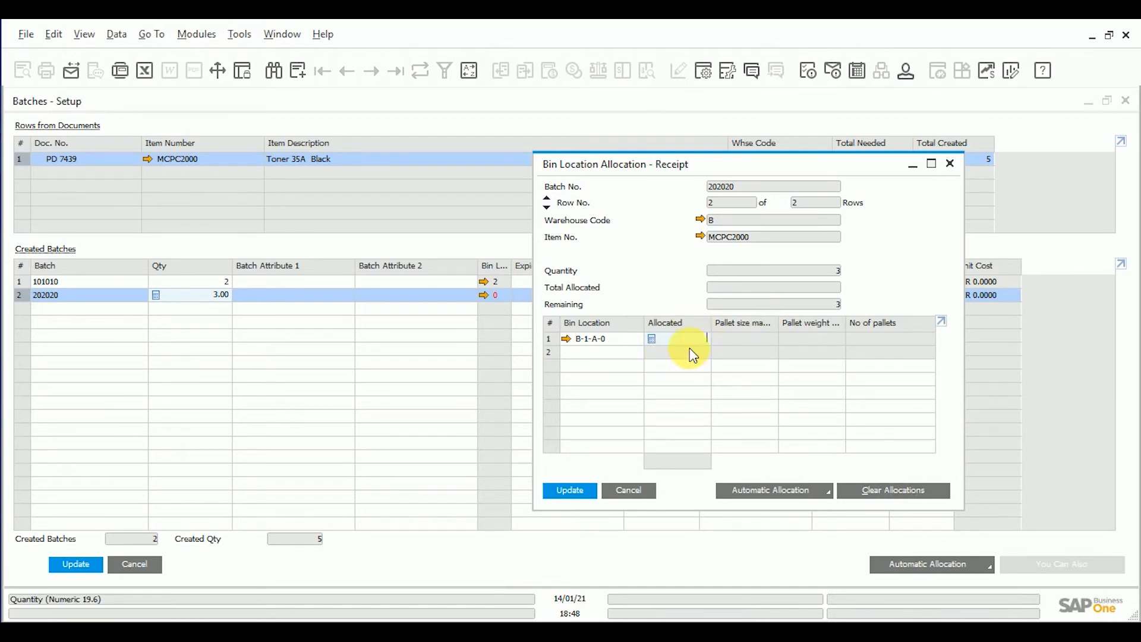
key(ctrl+b)
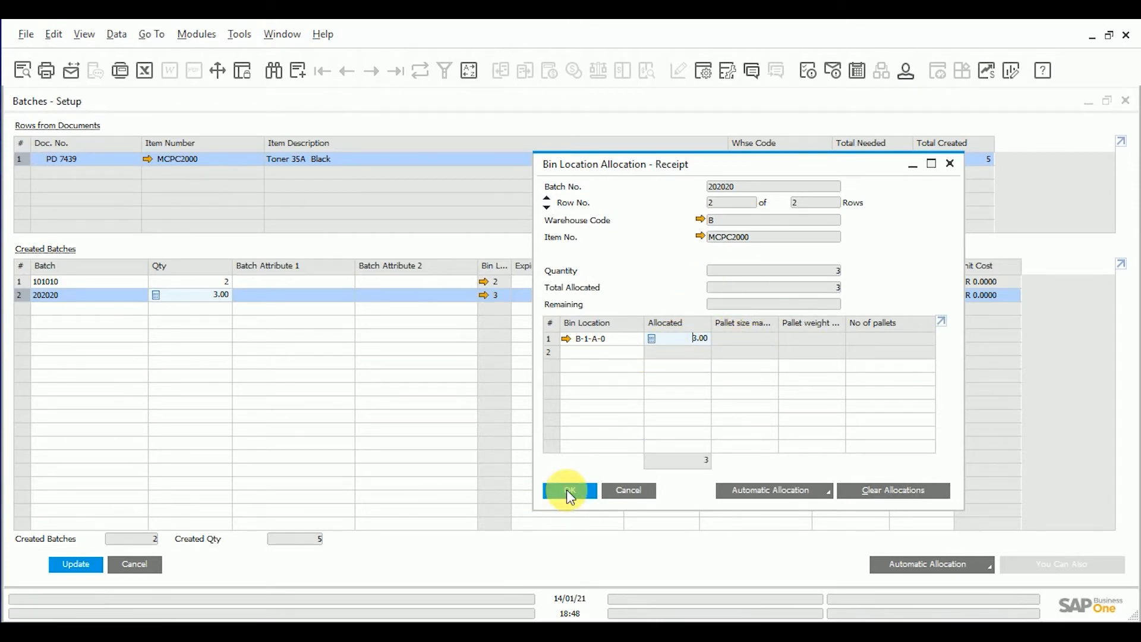
click(568, 491)
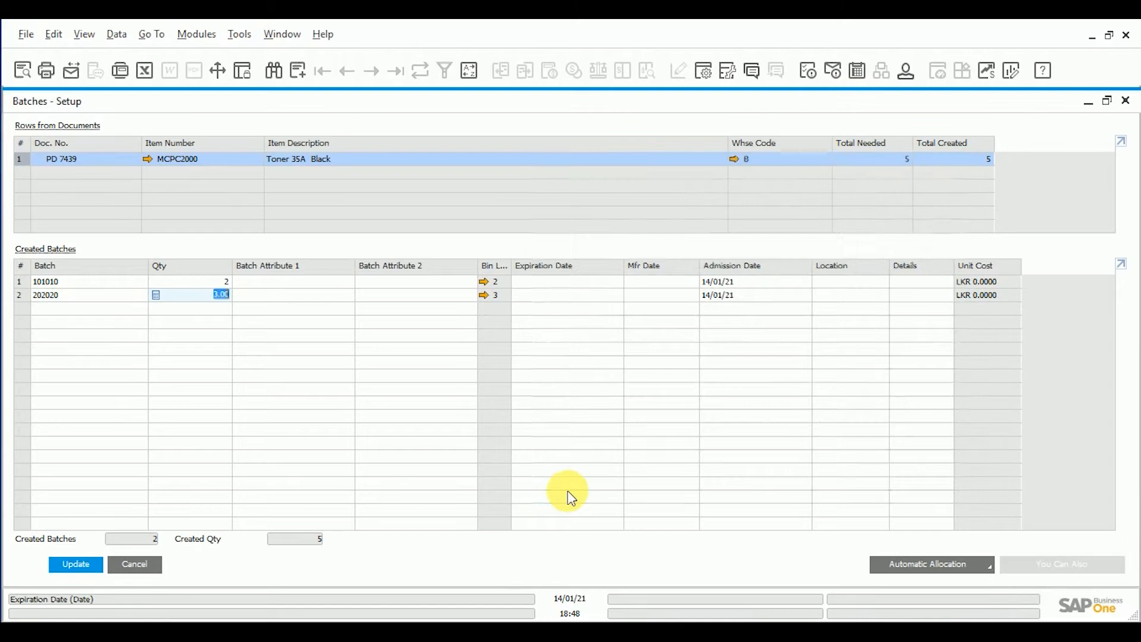
click(76, 565)
click(77, 564)
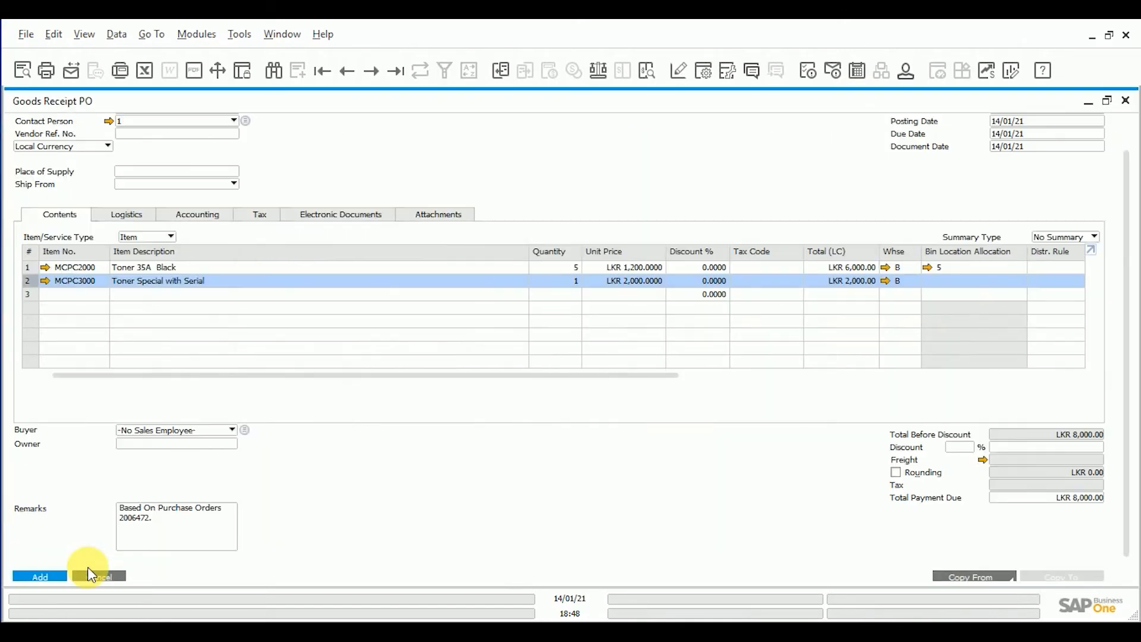
Continue adding the receipt and create serial number 111111 for item MCPC3000 in bin location B-1-A-0.
click(50, 563)
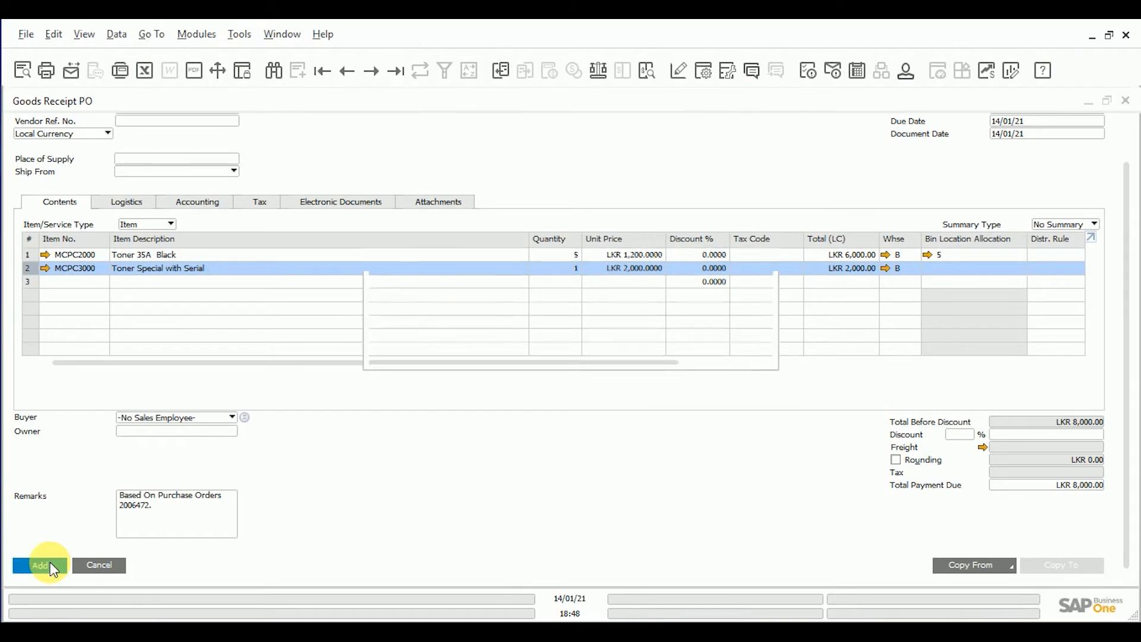
click(403, 351)
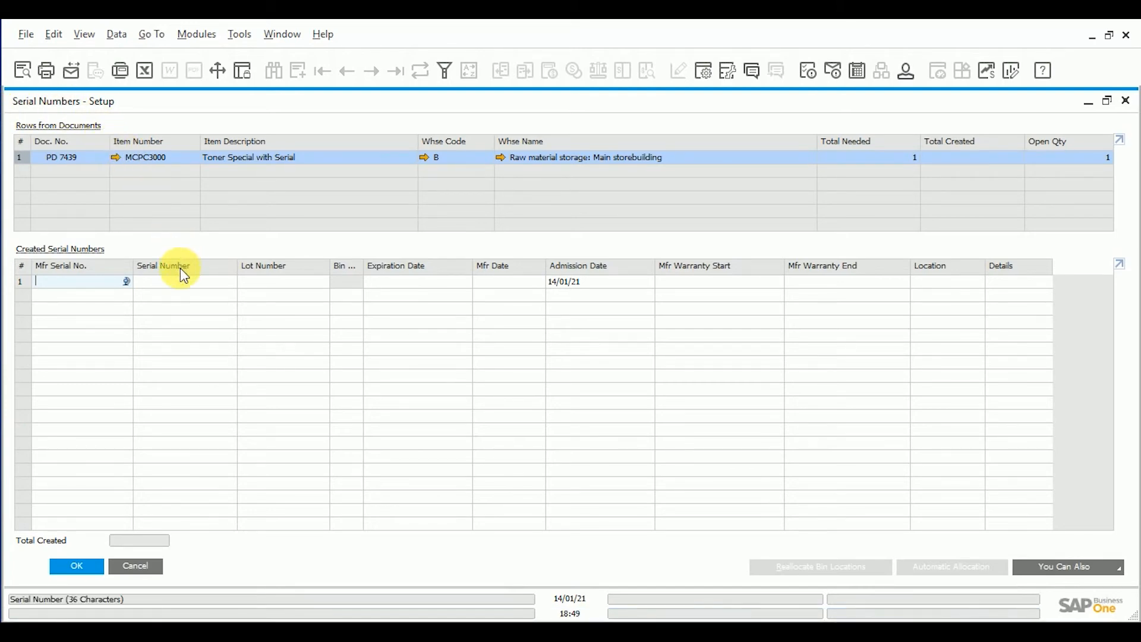
click(196, 283)
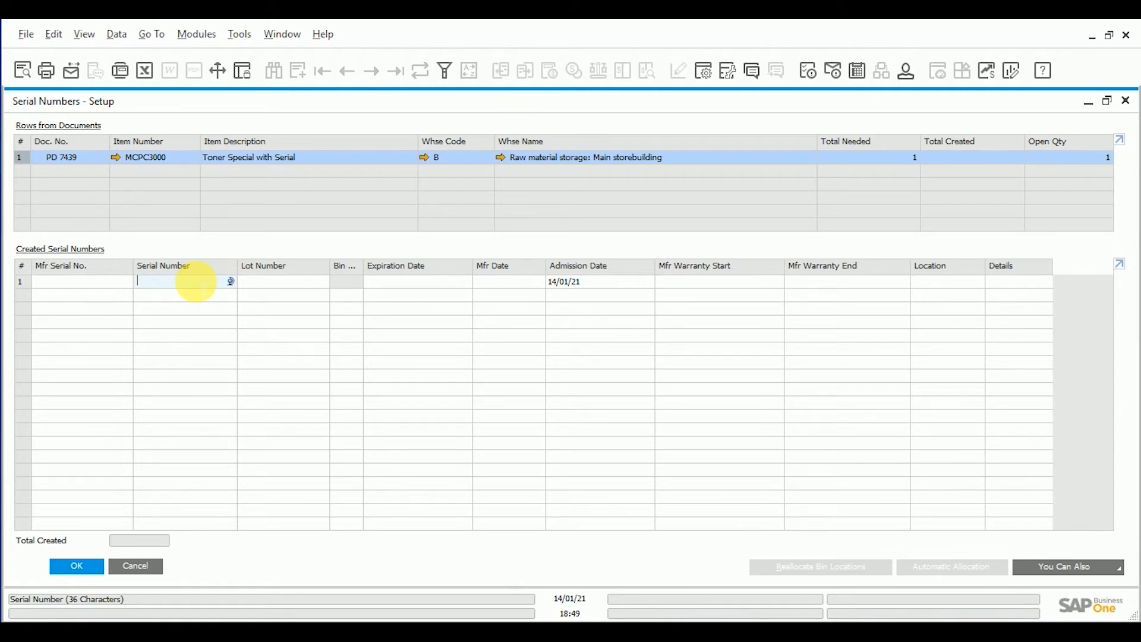
text(111111)
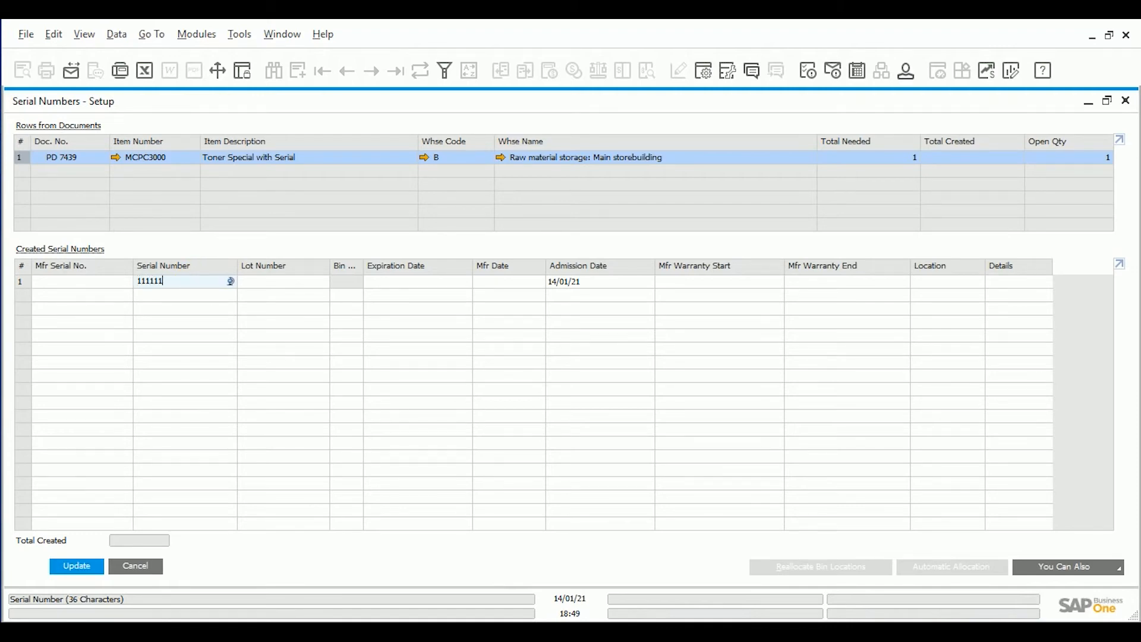
key(Tab)
click(353, 282)
click(355, 284)
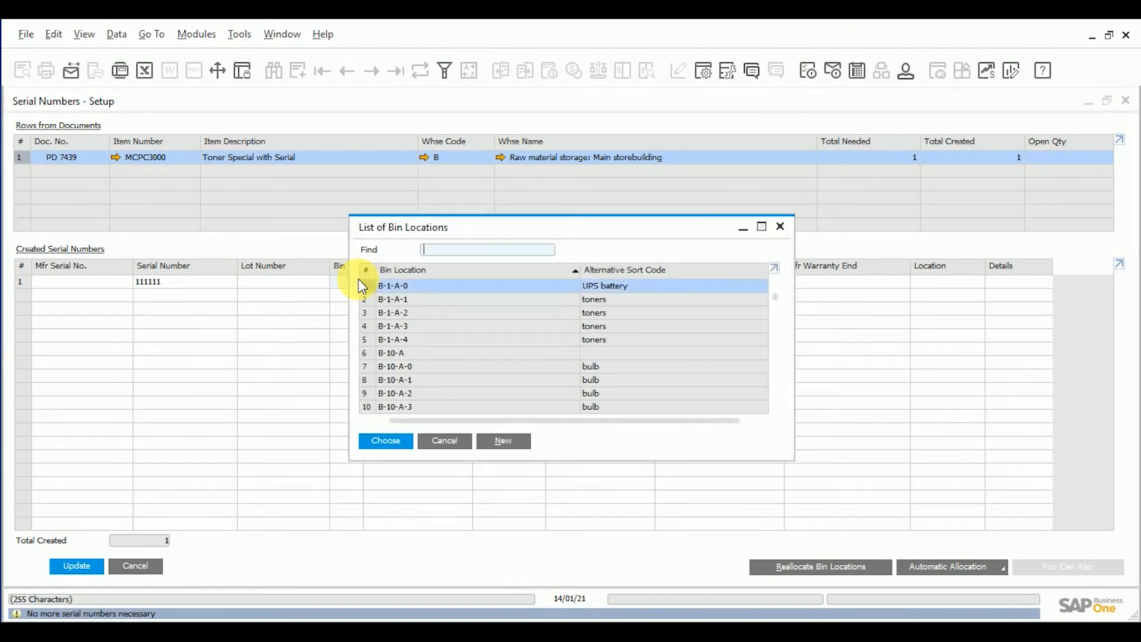
double_click(402, 286)
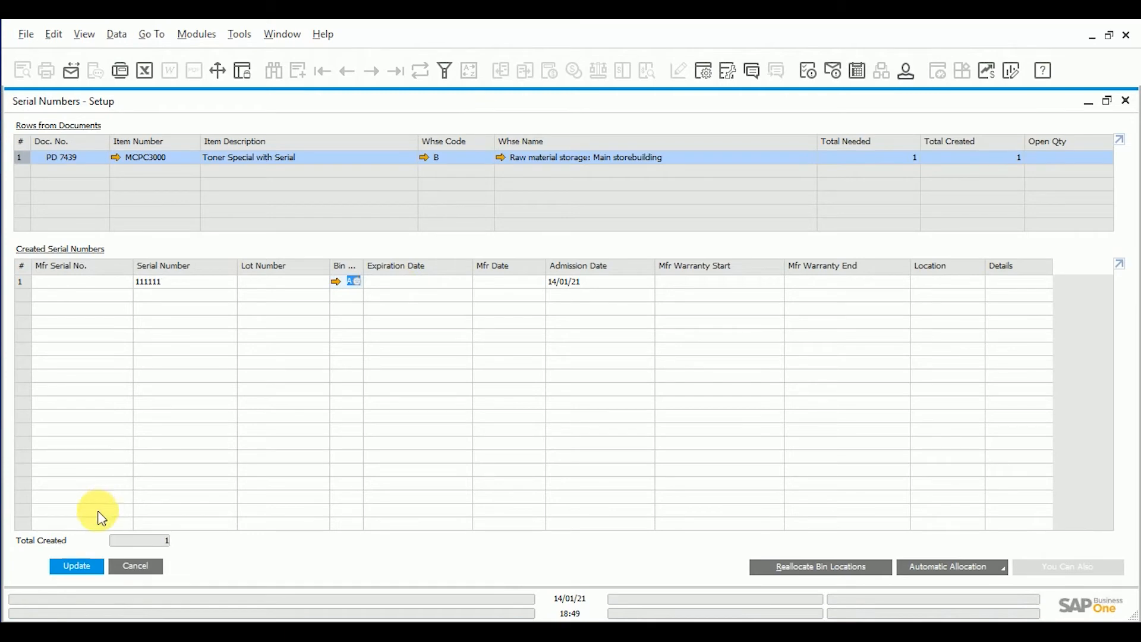
Save the serial number setup and try to add the Goods Receipt PO.
click(75, 568)
click(74, 569)
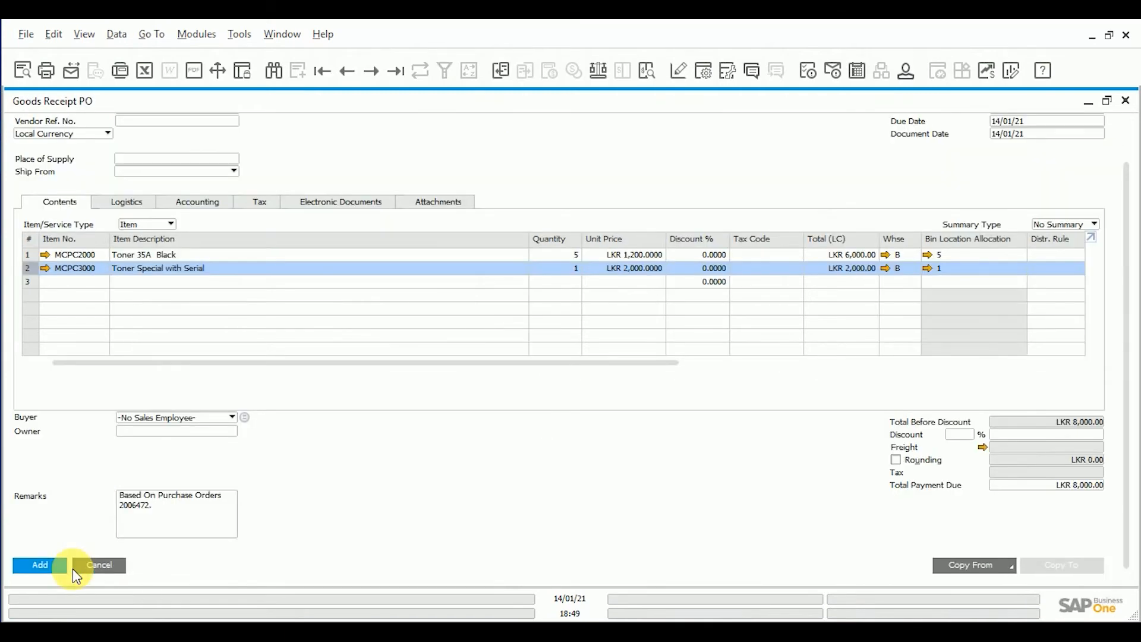
click(41, 565)
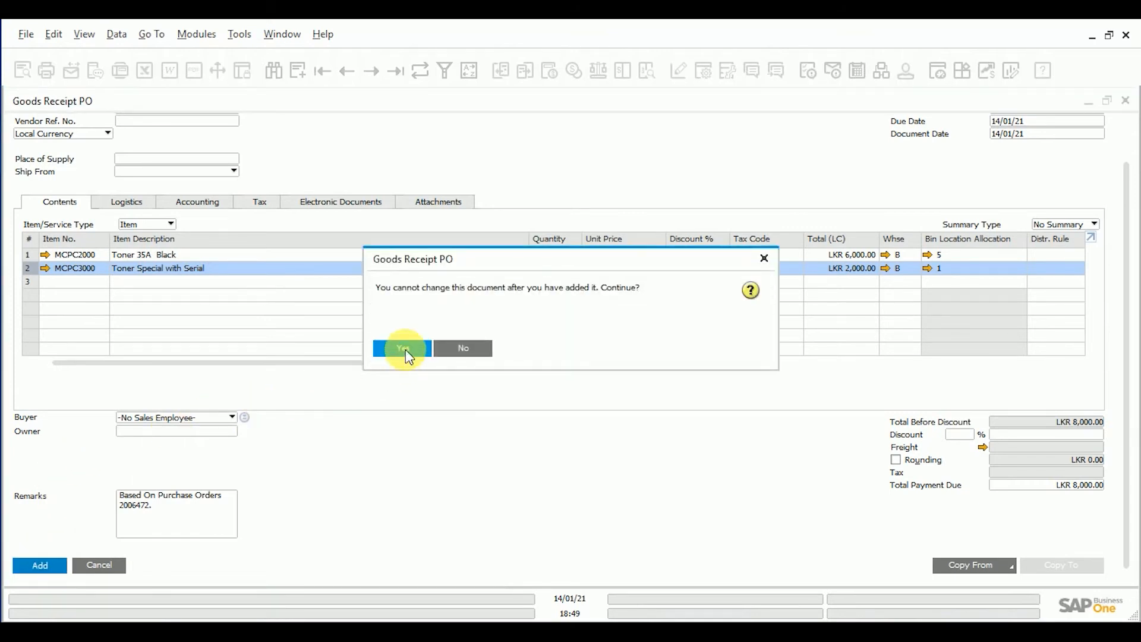
click(405, 349)
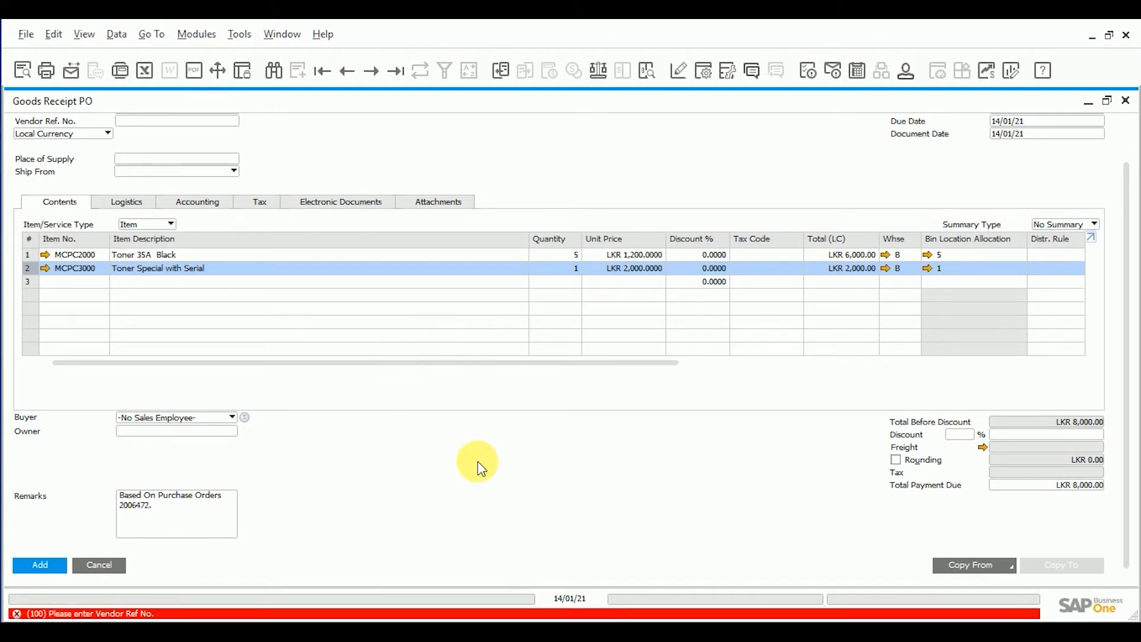
Enter 2020 as the vendor reference number and add the Goods Receipt PO, accepting that it cannot be changed.
scroll(477, 462, up, 1)
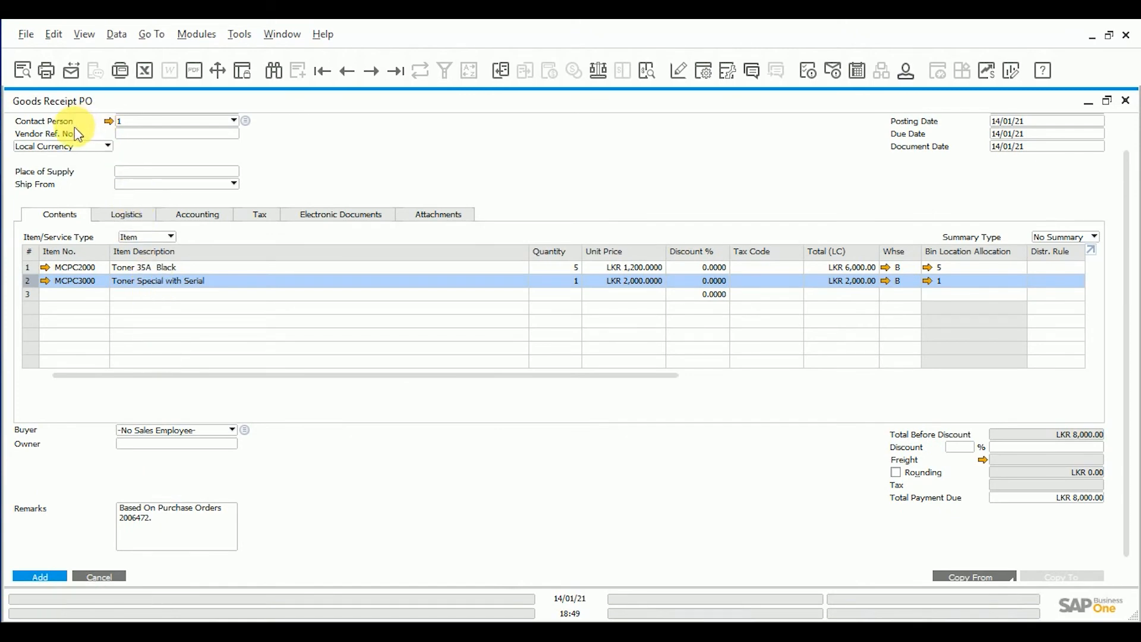
click(148, 134)
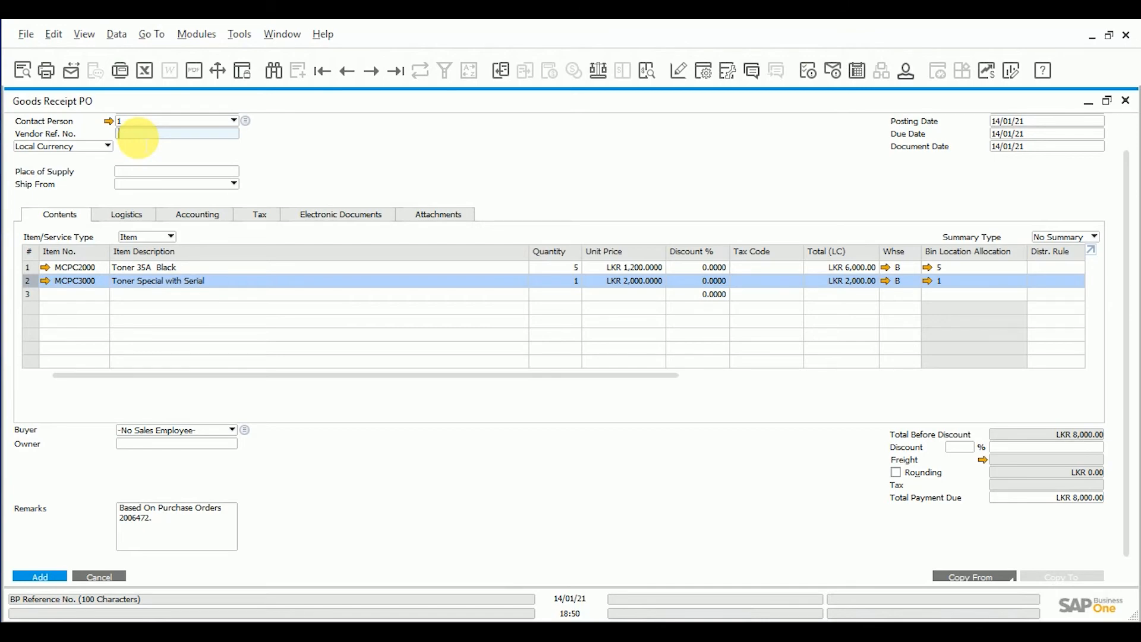
text(2020)
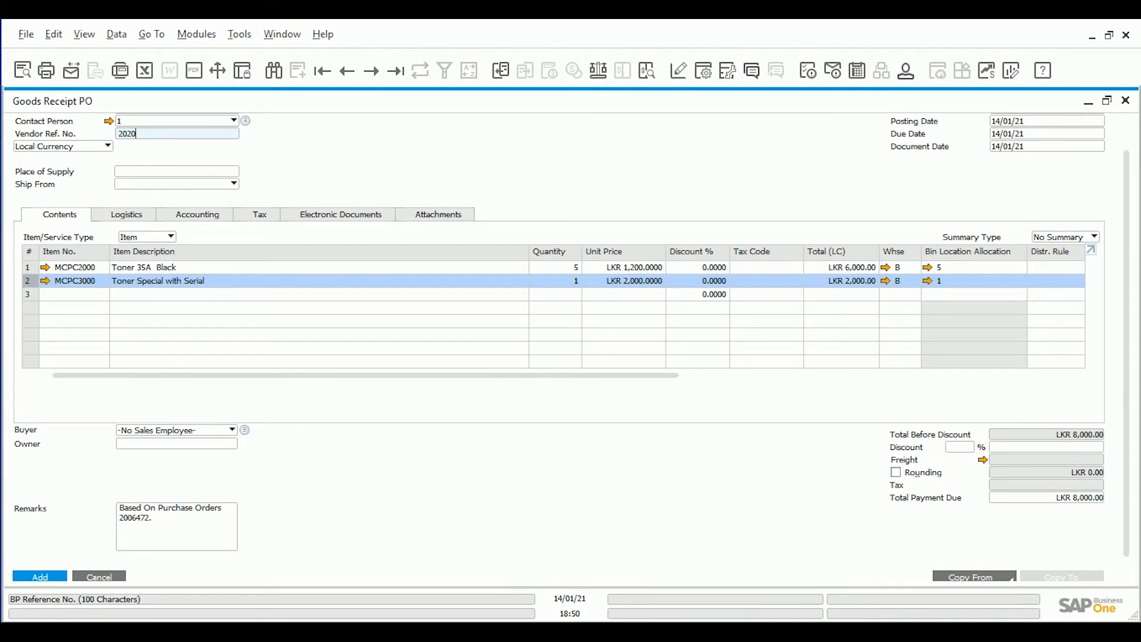
click(104, 146)
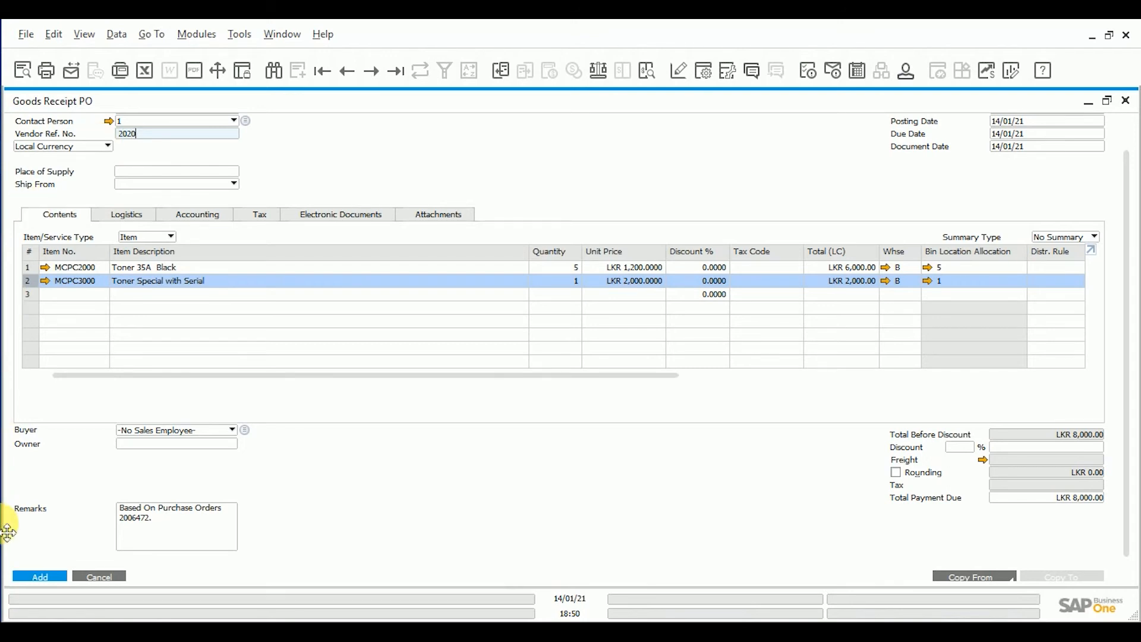
click(39, 576)
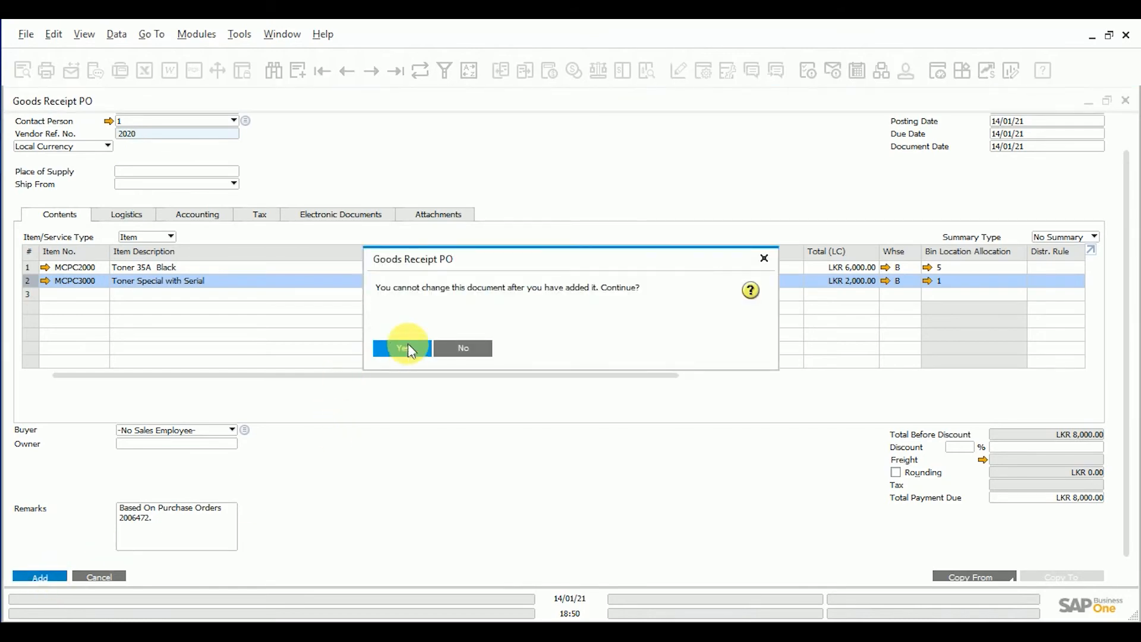
click(403, 348)
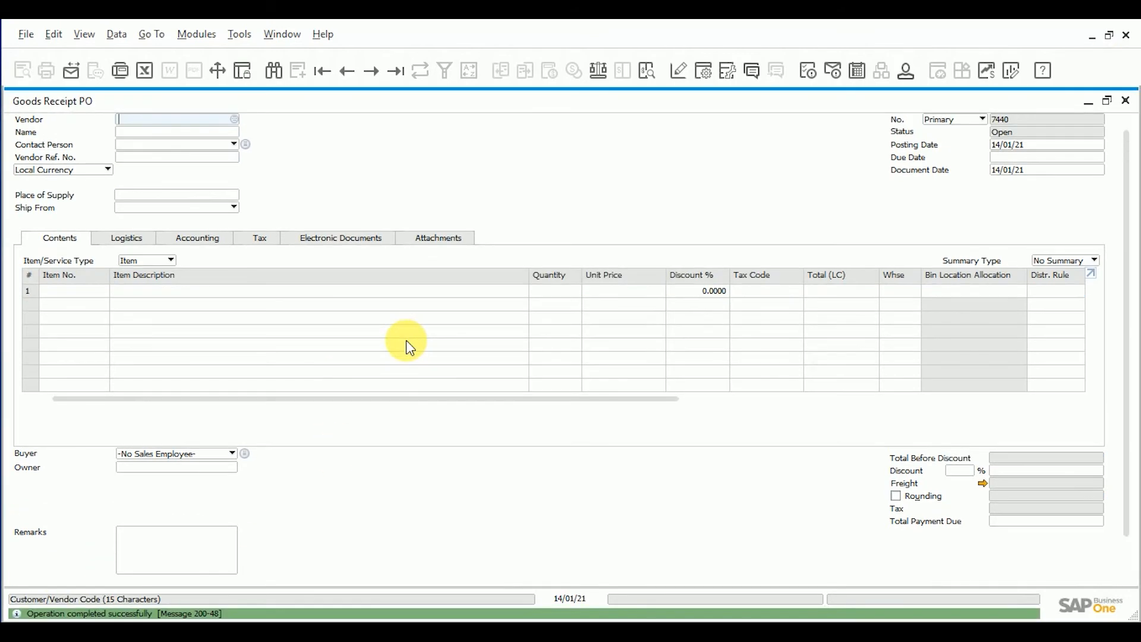
Display the newly added Goods Receipt PO and review its journal entry.
click(347, 72)
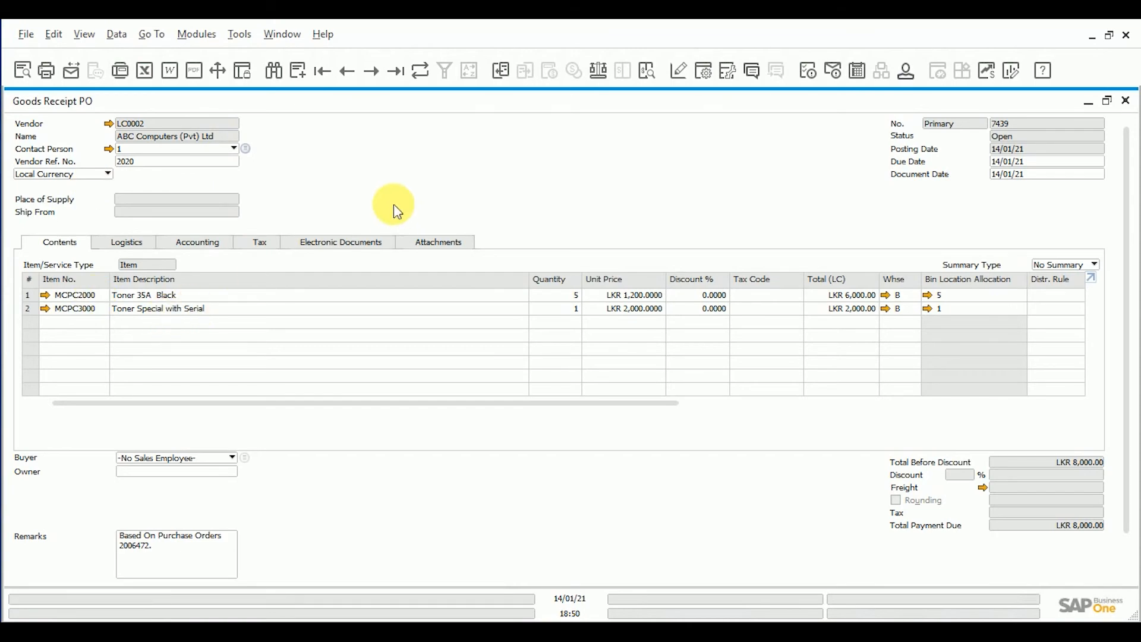
right_click(395, 185)
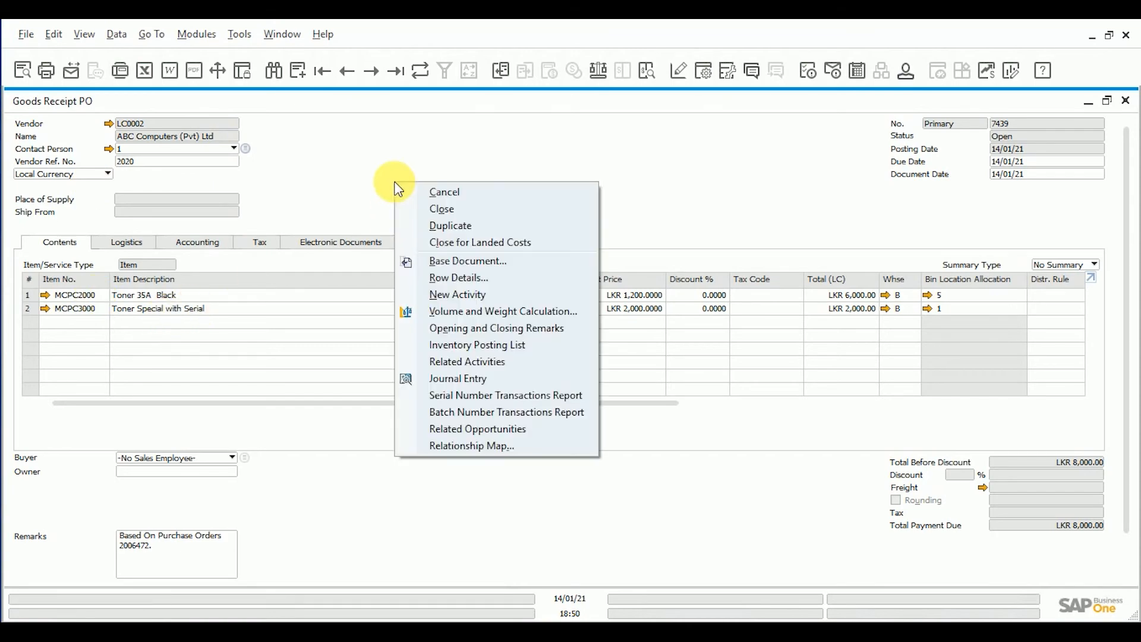
click(557, 380)
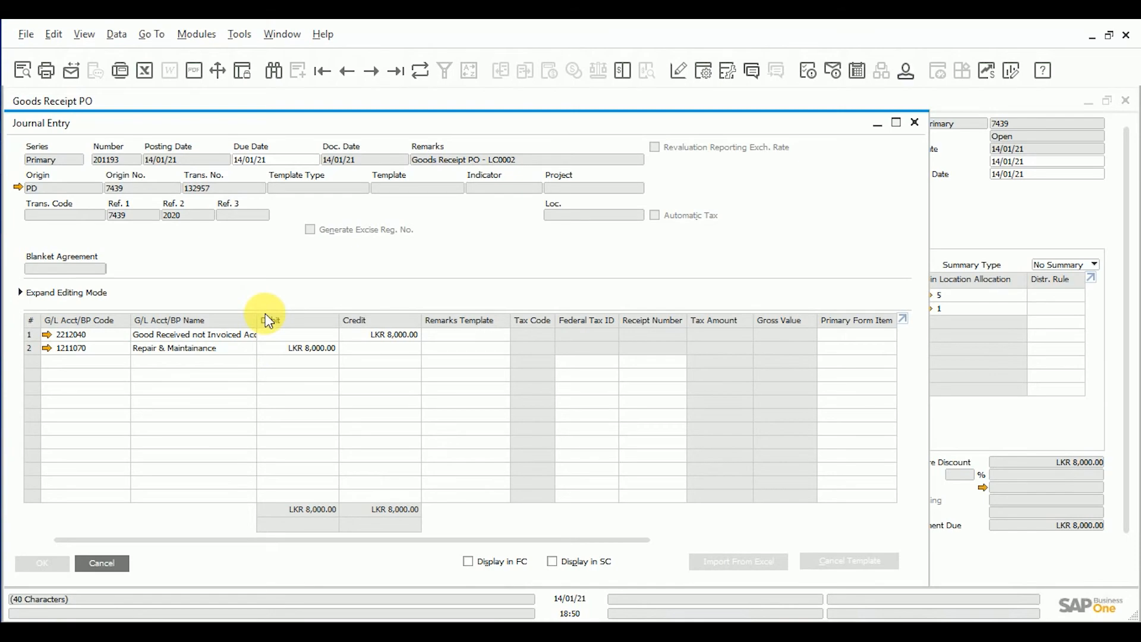
key(Escape)
Open the base purchase order from the receipt's Relationship Map and copy it to a new Goods Receipt PO.
right_click(696, 186)
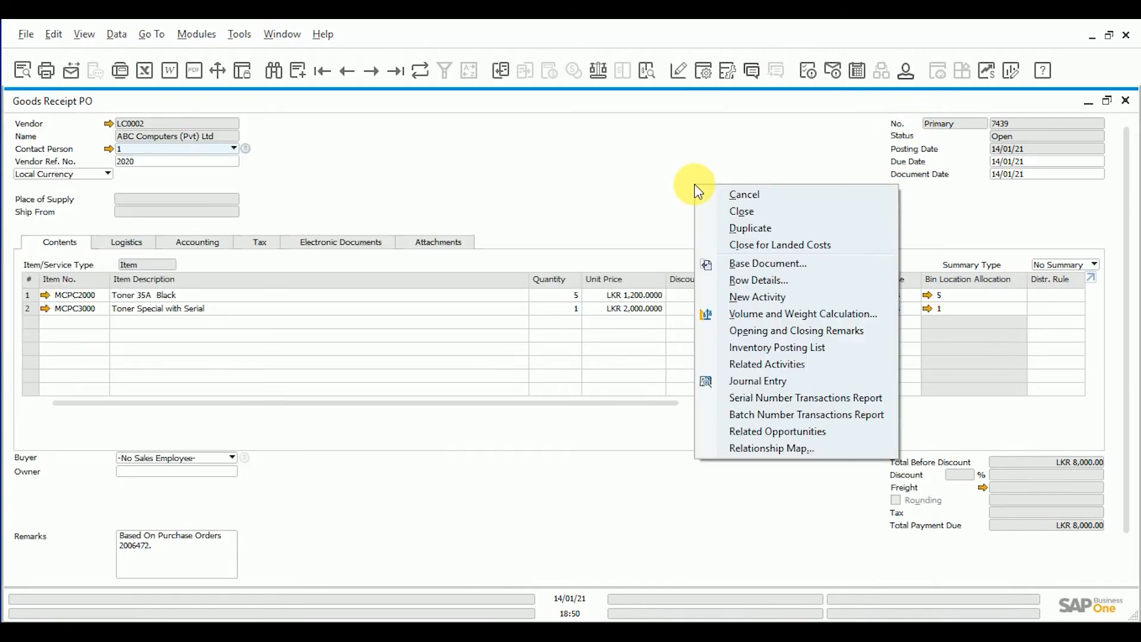
click(755, 450)
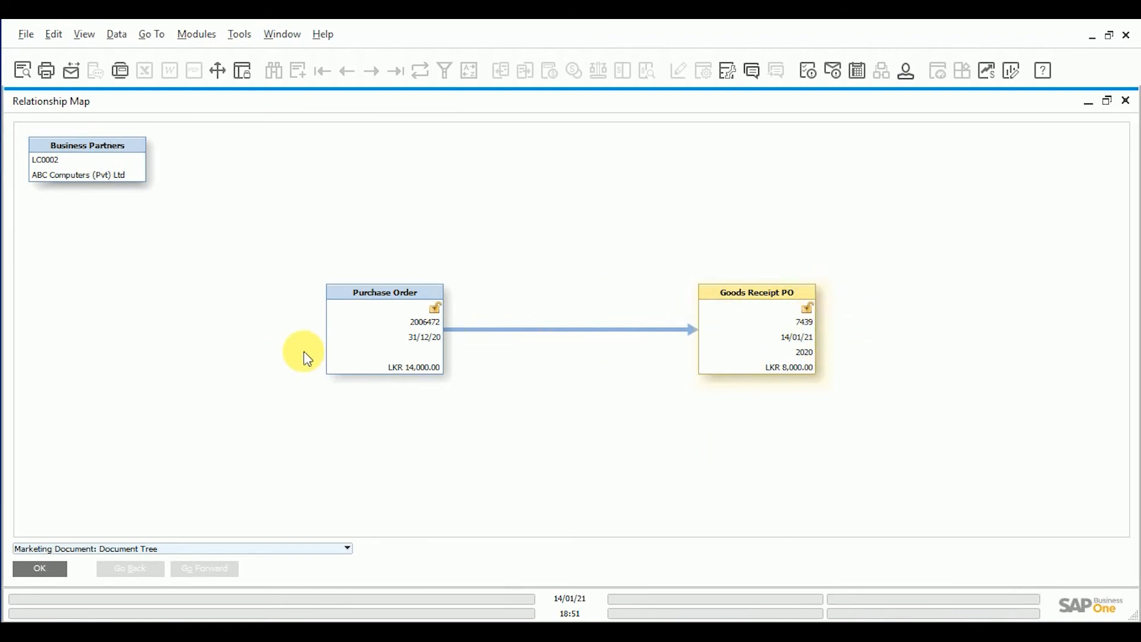
double_click(414, 334)
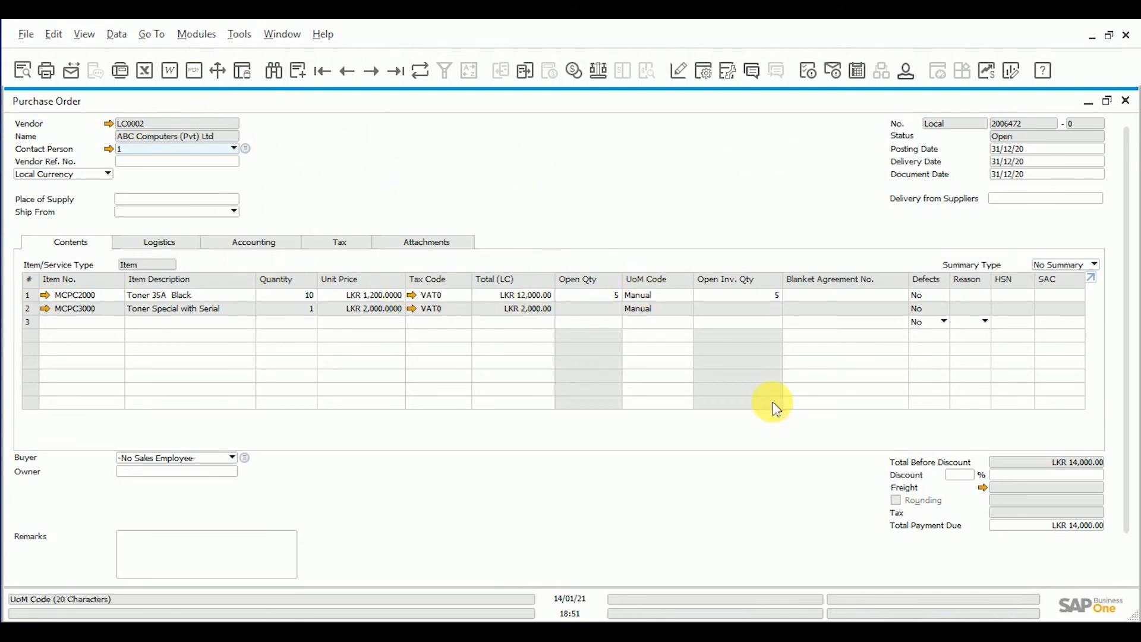
scroll(1070, 535, down, 2)
click(1061, 563)
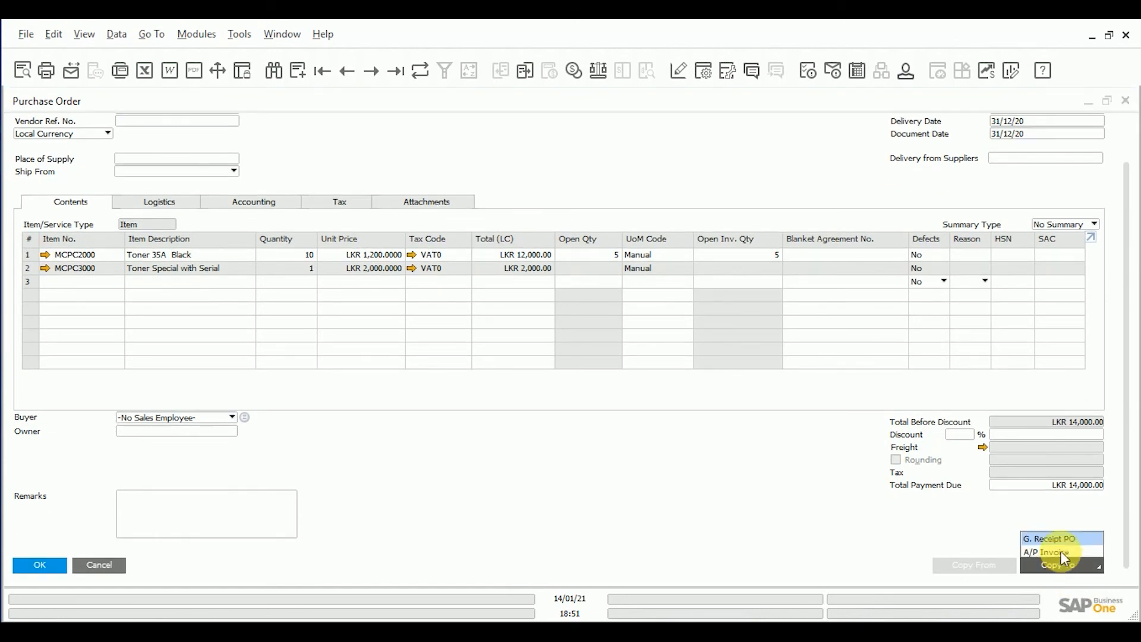
click(1064, 540)
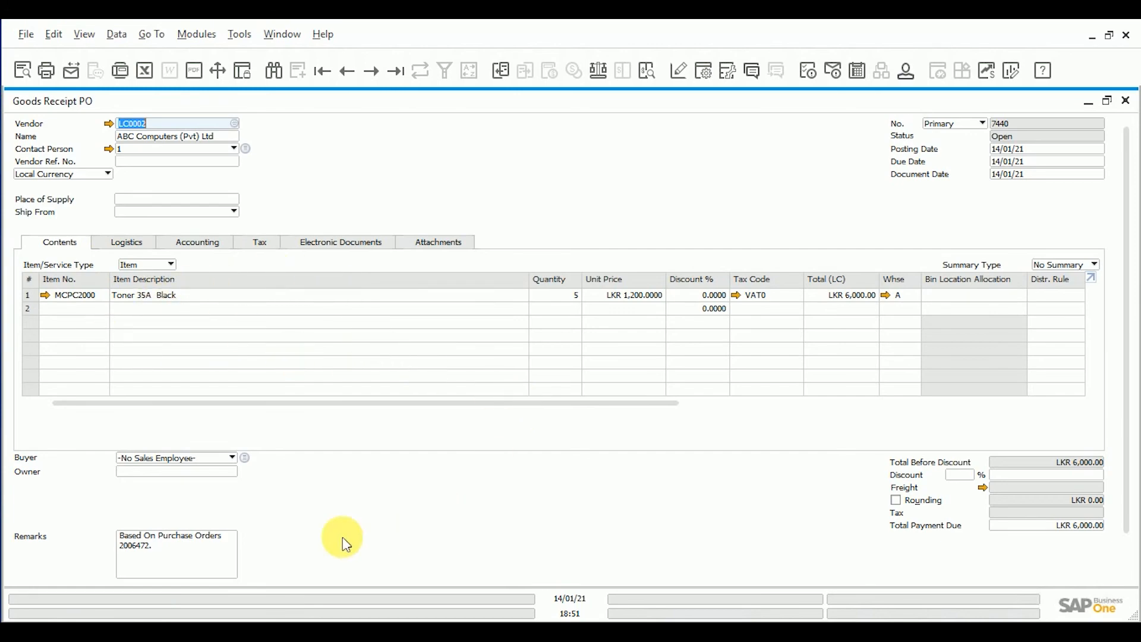
Start adding the new receipt and create batch 50000 with a quantity of 5 for item MCPC2000.
scroll(338, 538, down, 1)
click(39, 565)
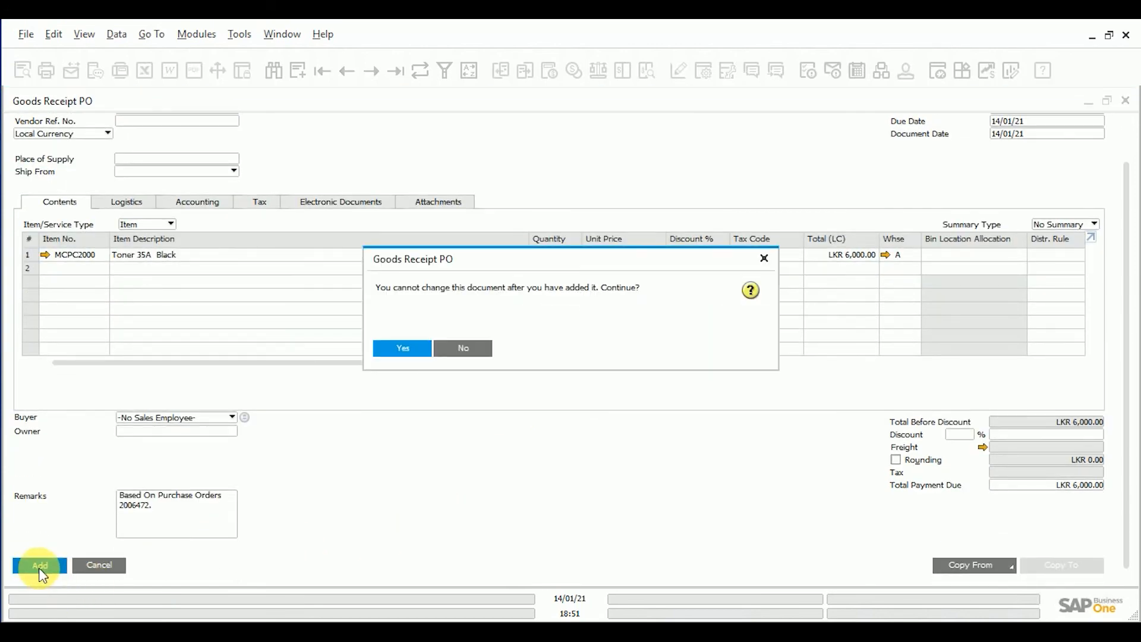
click(402, 349)
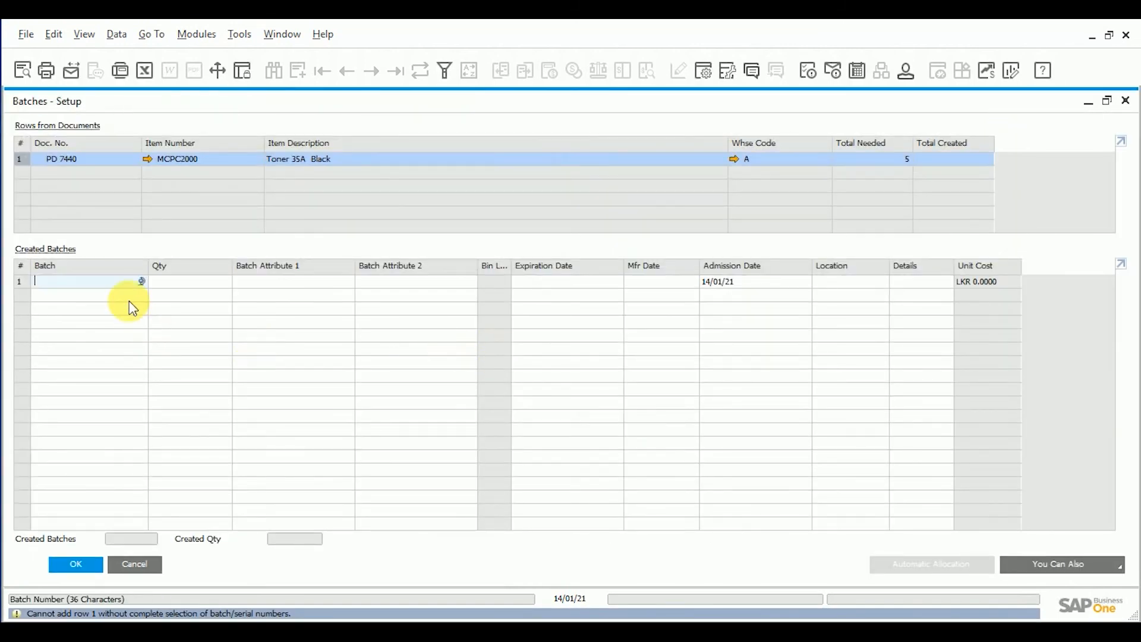
text(50000)
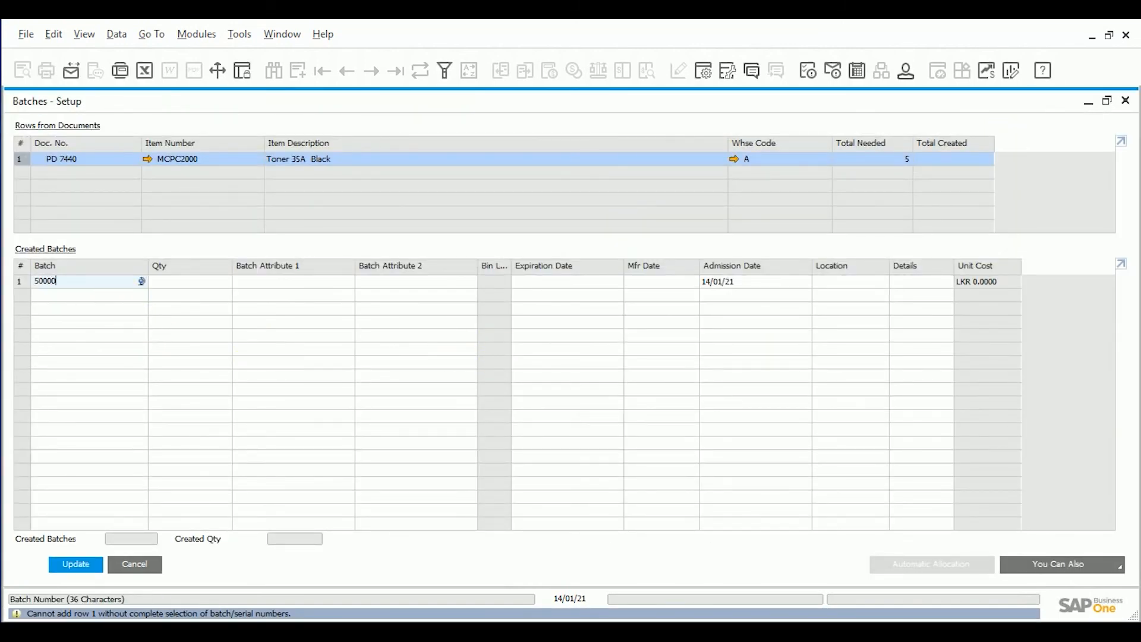
key(Tab)
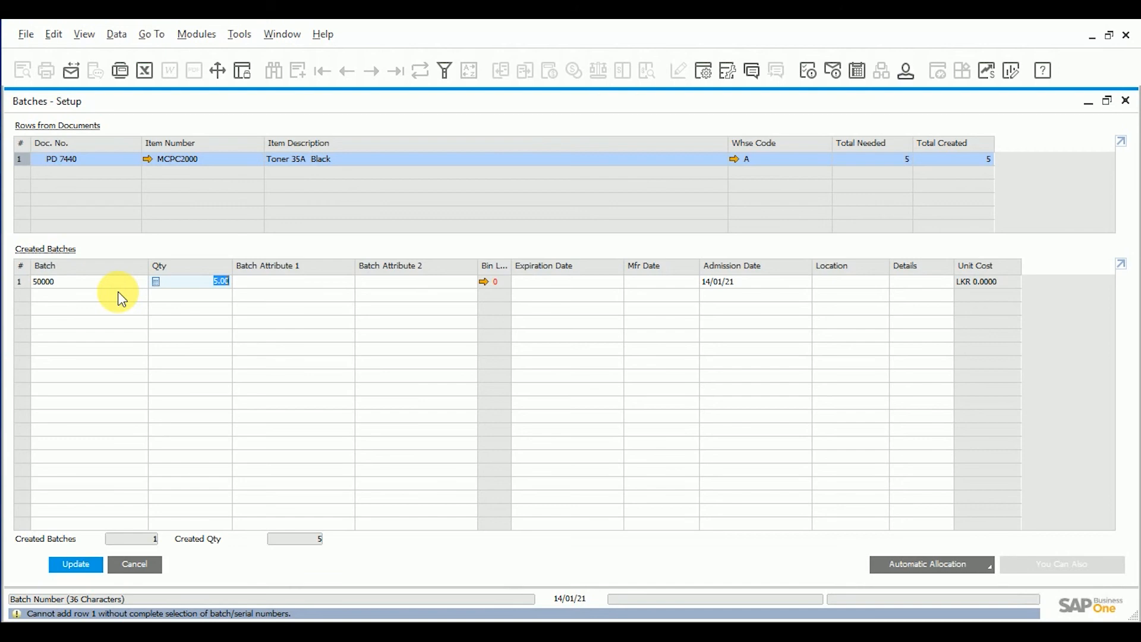
Allocate all 5 units of batch 50000 to bin location A-1-A-0-S1 and save the allocation and batch setup.
click(485, 283)
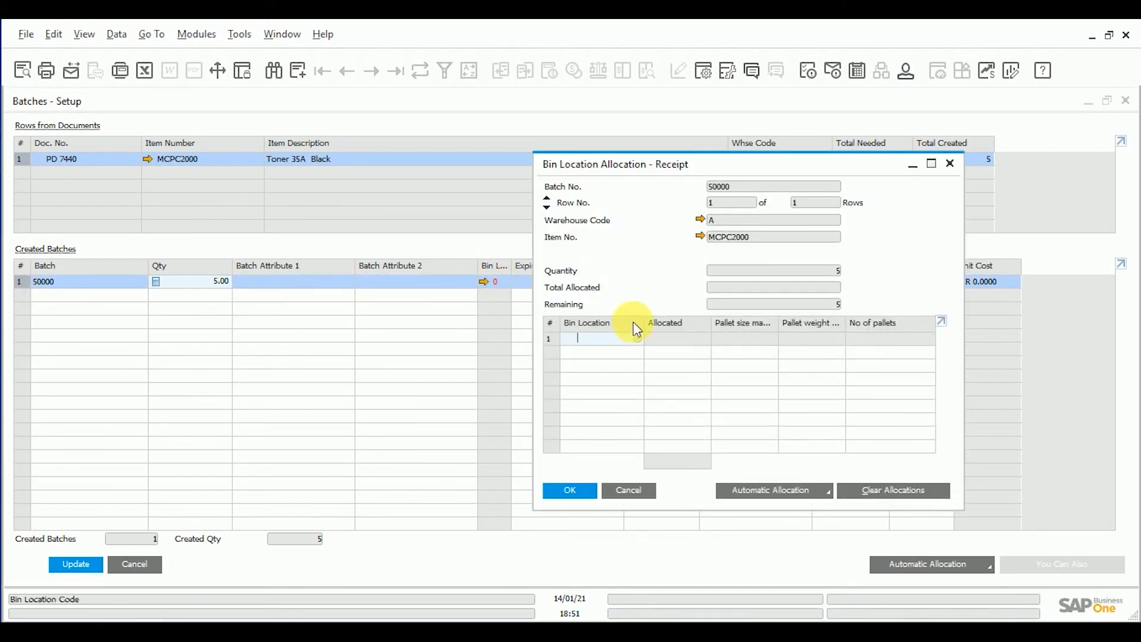
click(639, 337)
double_click(497, 289)
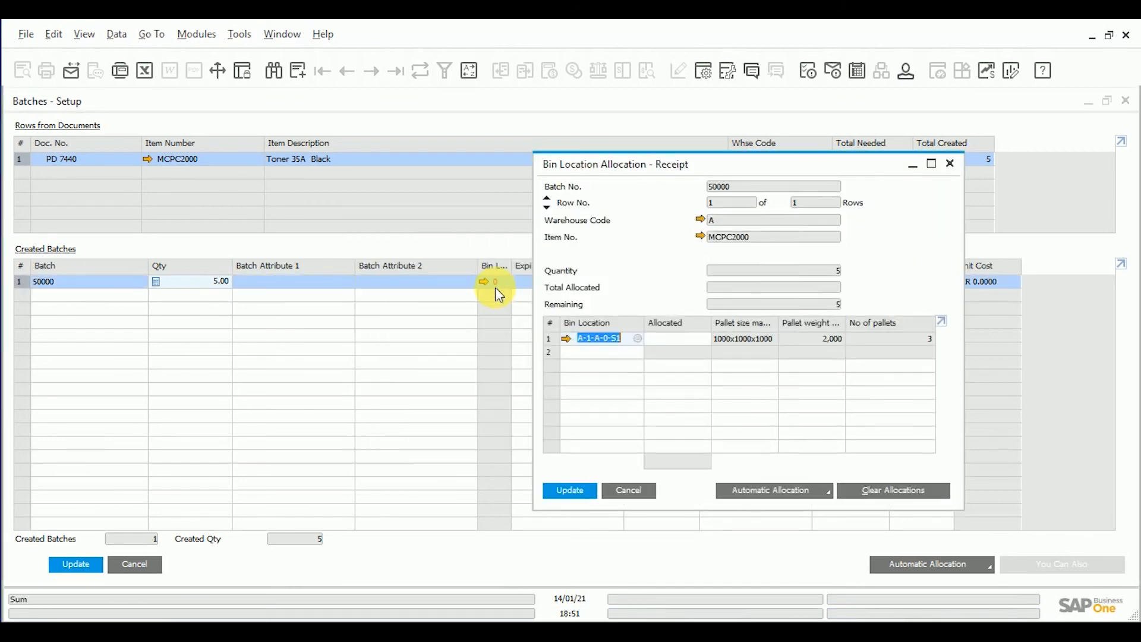
click(697, 339)
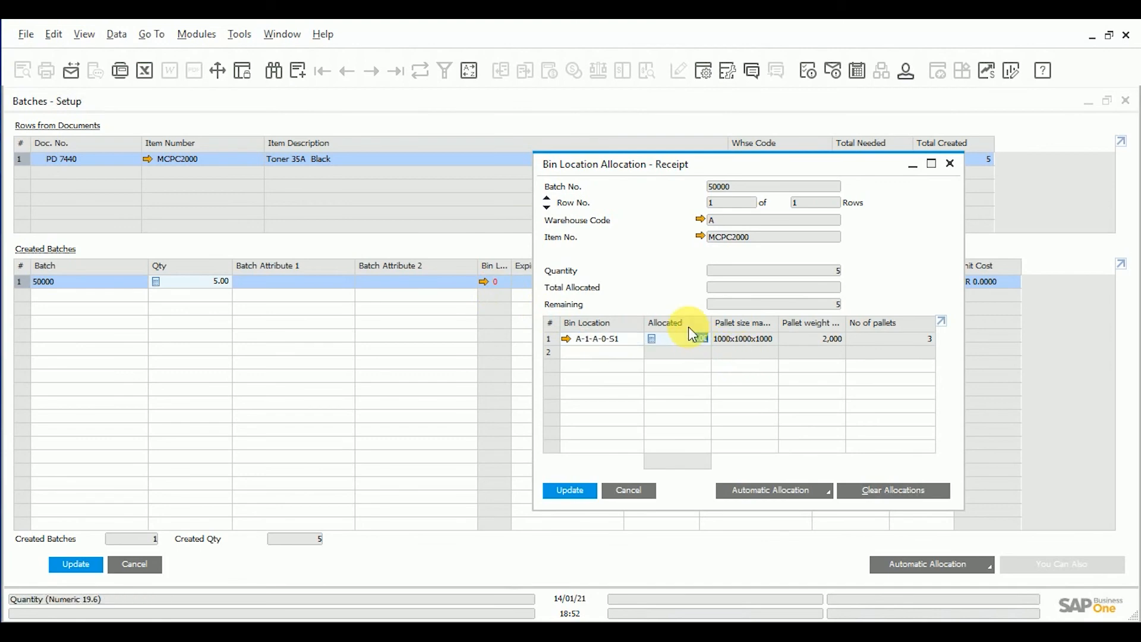
click(706, 339)
key(BackSpace)
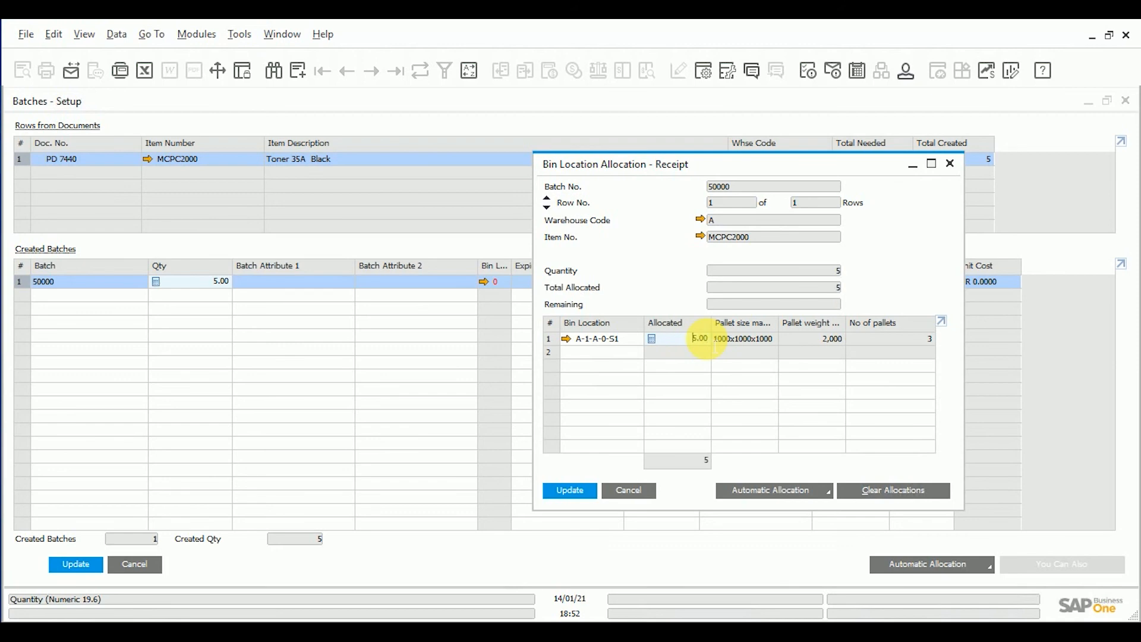
click(572, 491)
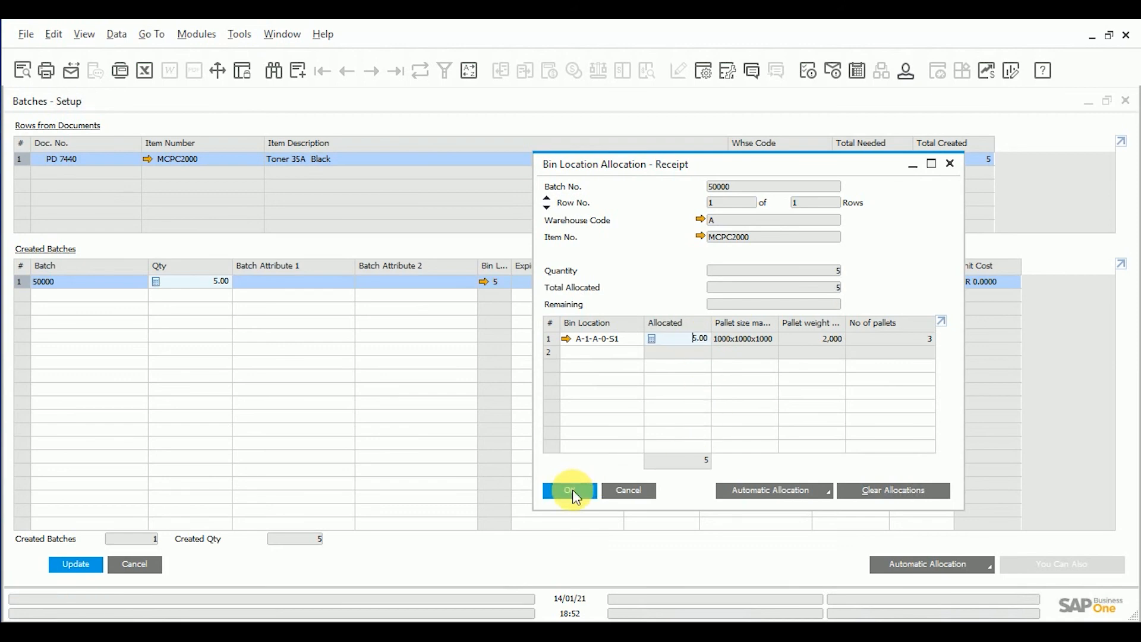
click(60, 570)
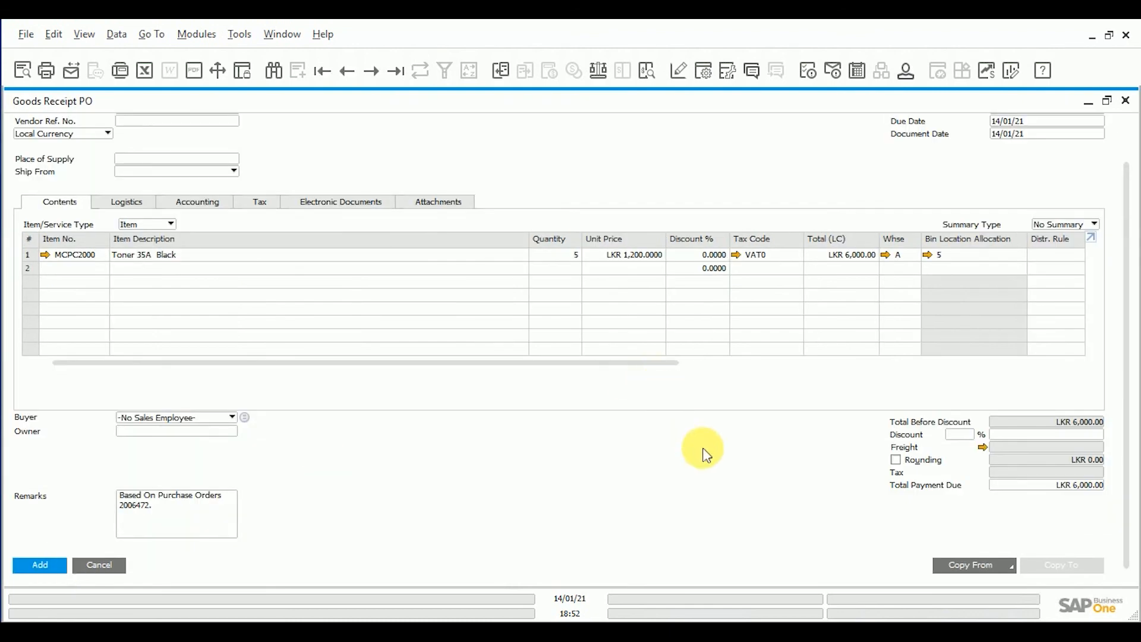
Set the vendor reference number to 202001 and add the second Goods Receipt PO.
scroll(709, 460, up, 2)
scroll(511, 494, down, 2)
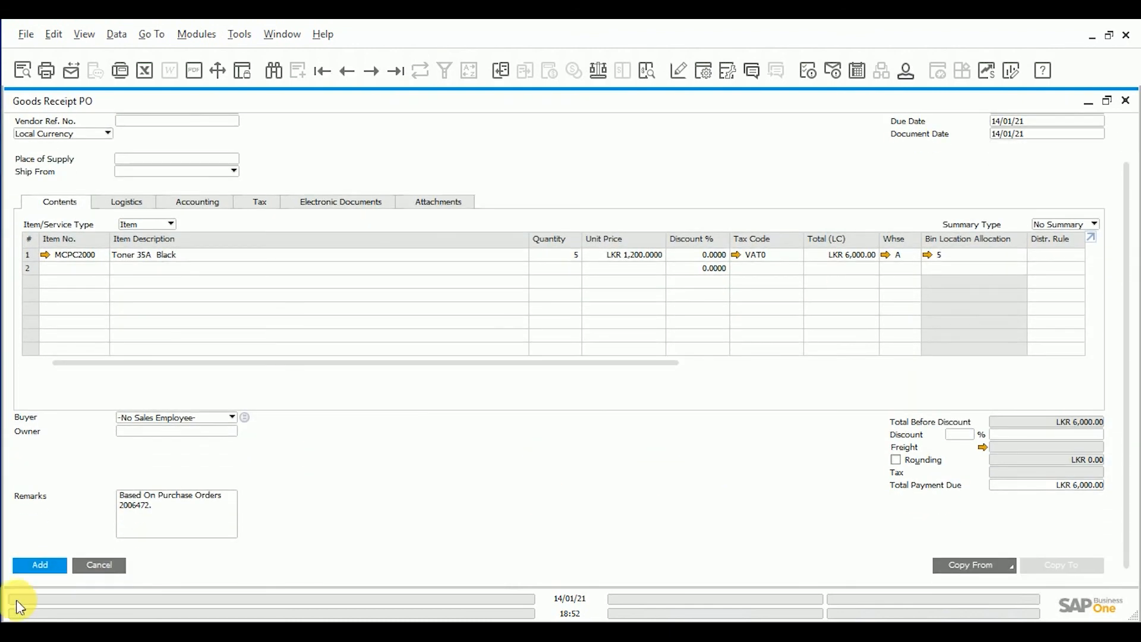
click(27, 564)
click(392, 351)
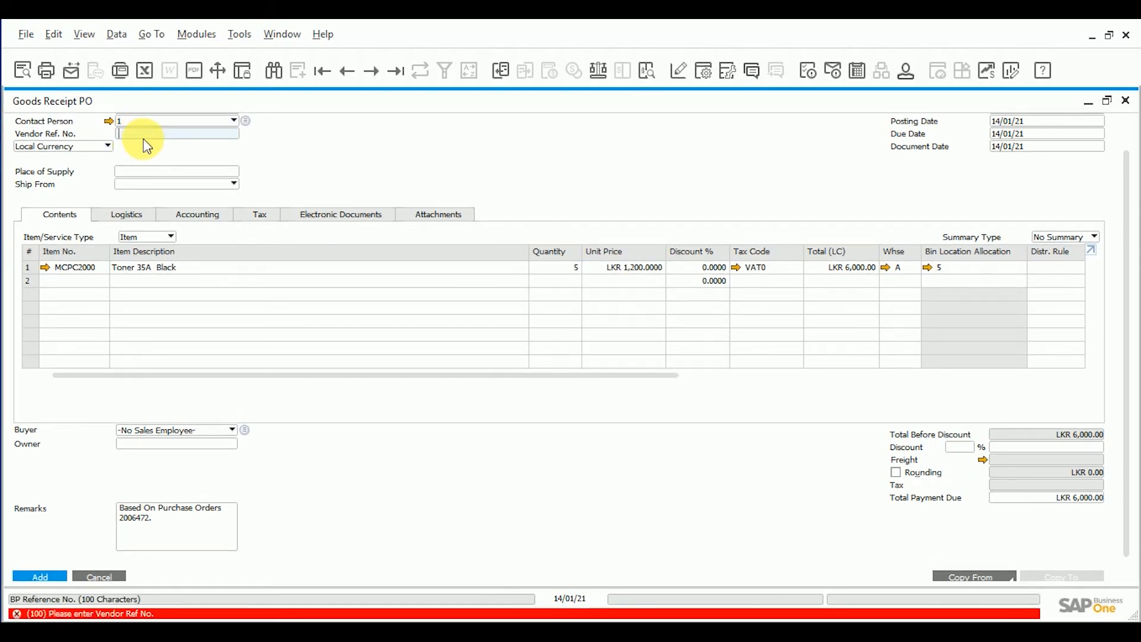
text(202001)
scroll(23, 429, down, 1)
click(52, 574)
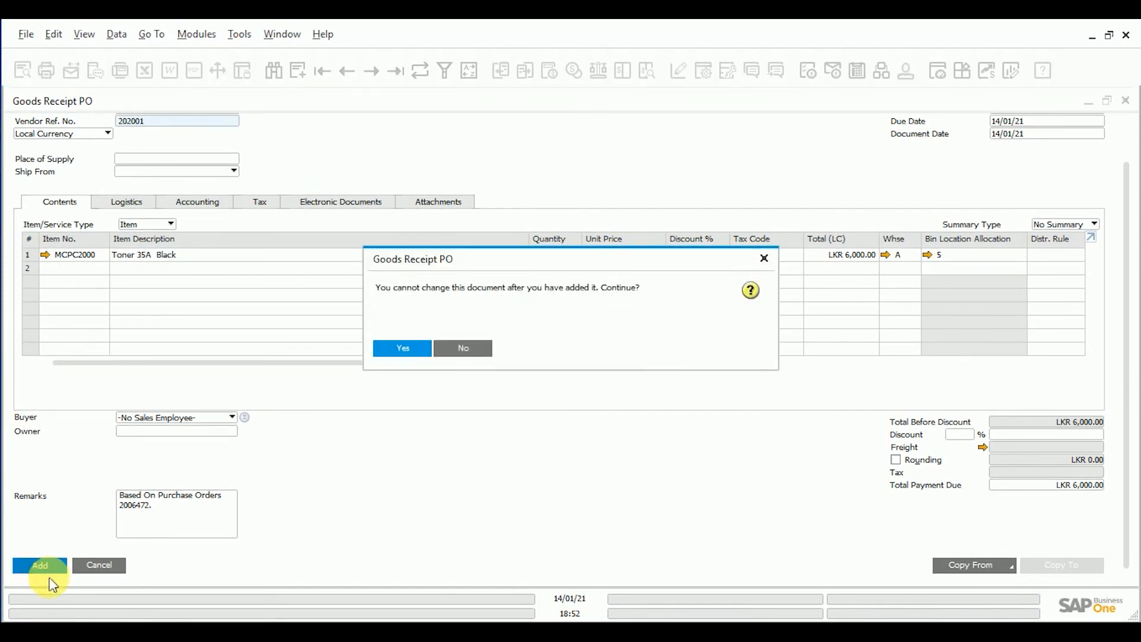
click(408, 352)
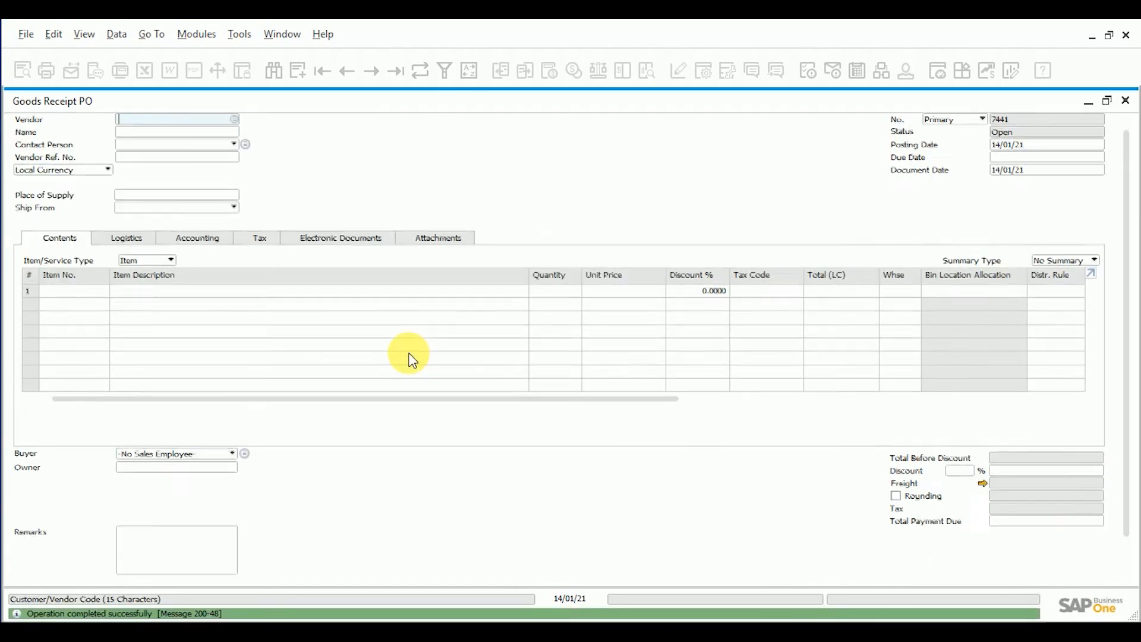
Examine the second receipt's Relationship Map, view the receipt from it, and close both windows.
click(361, 73)
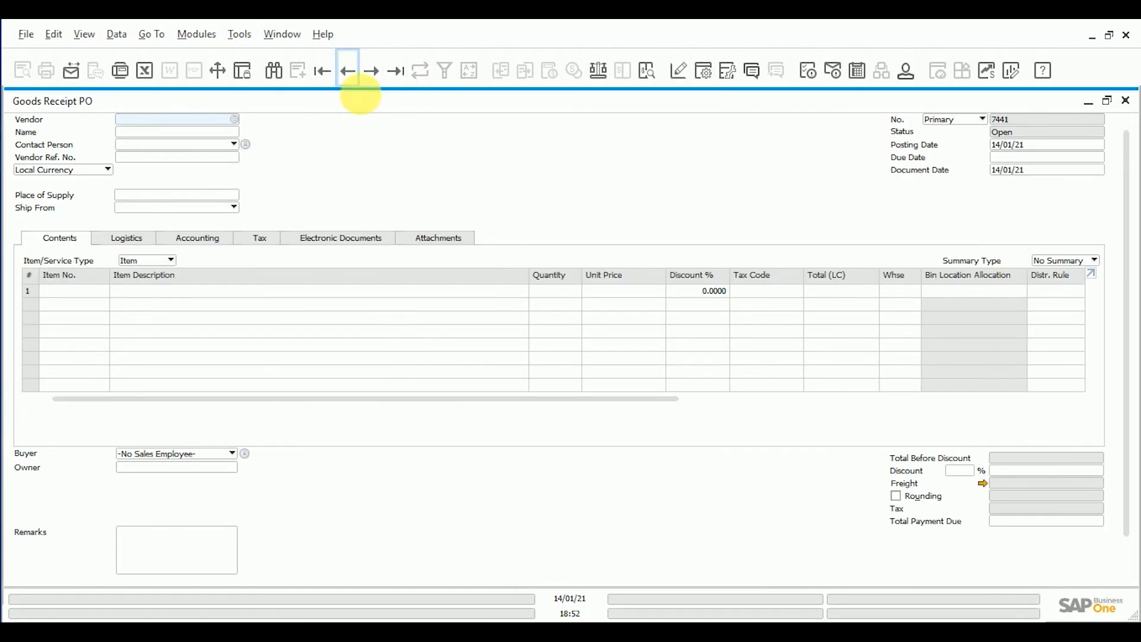
right_click(521, 160)
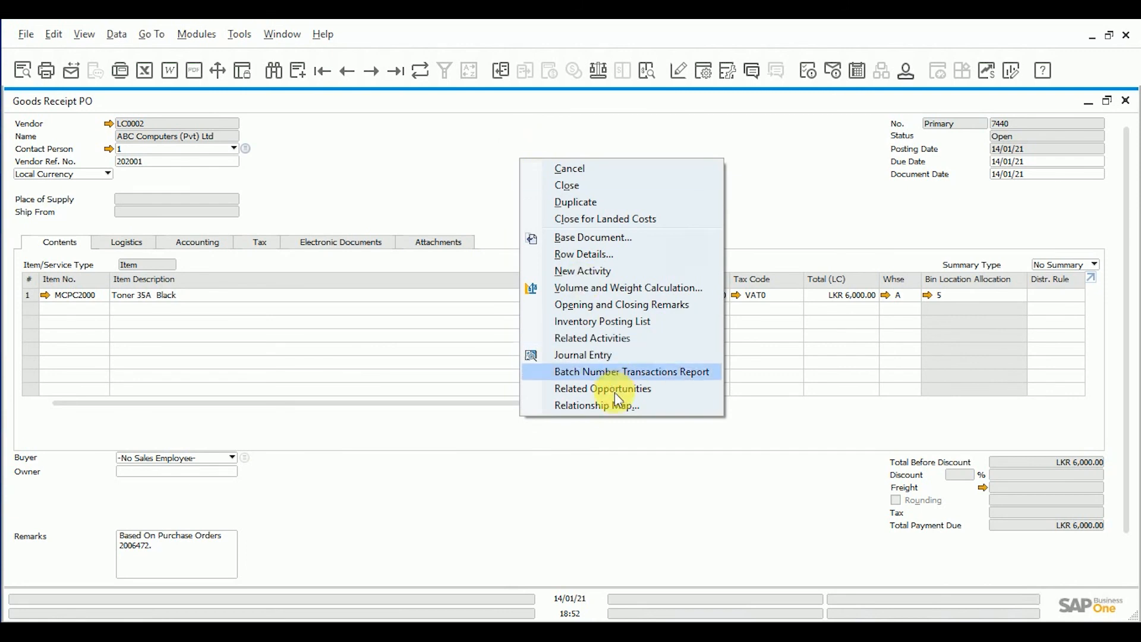
click(625, 410)
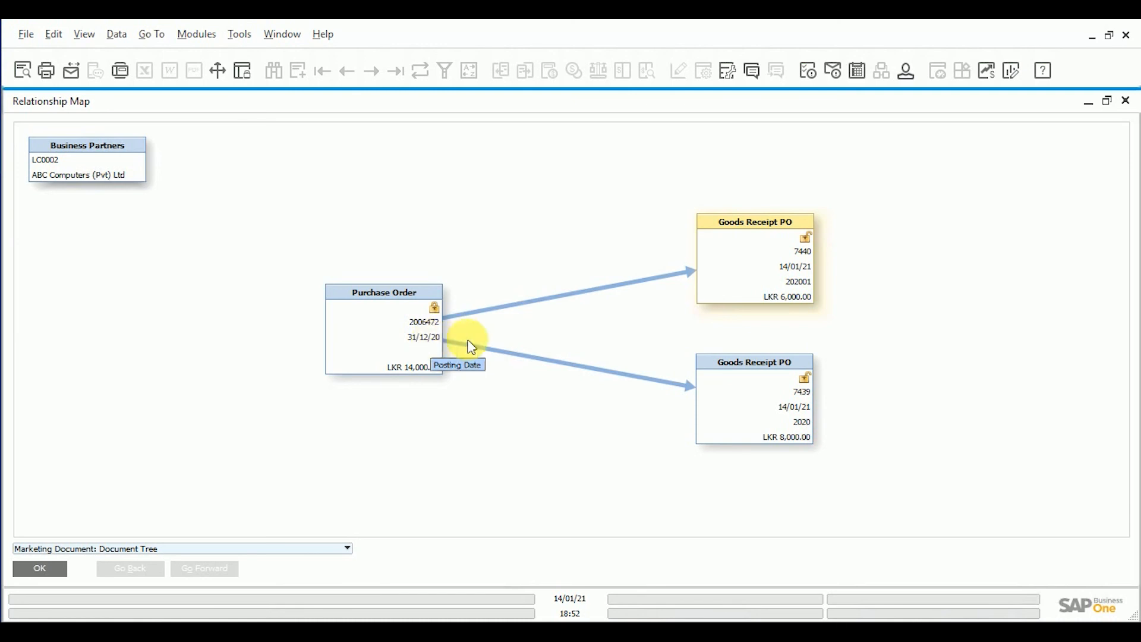
double_click(770, 275)
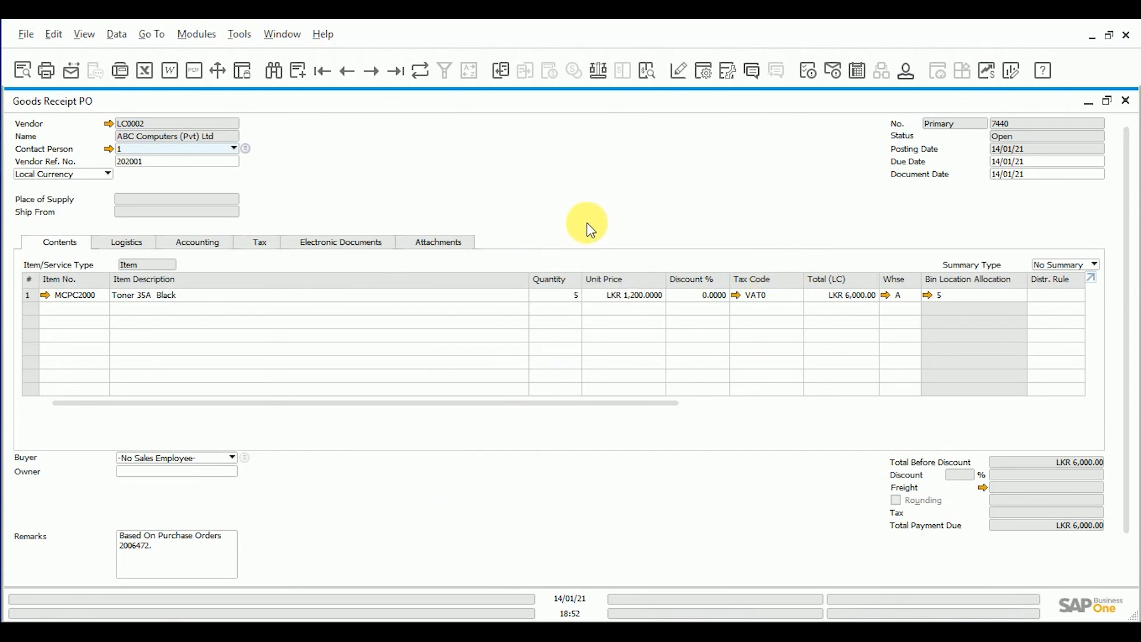
key(Escape)
key(Escape)
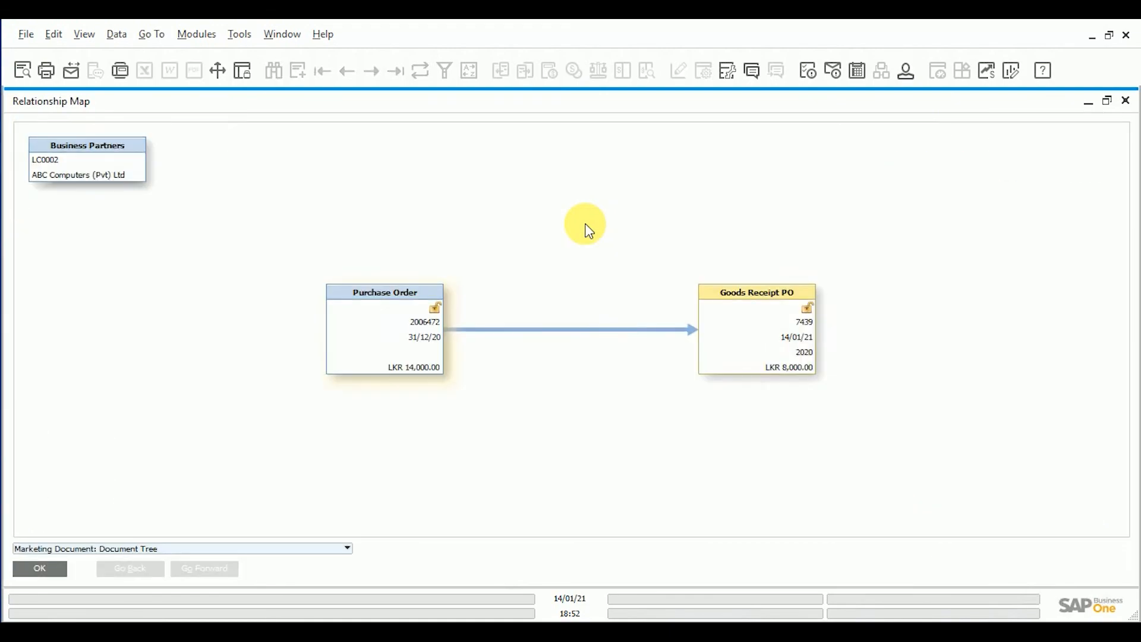